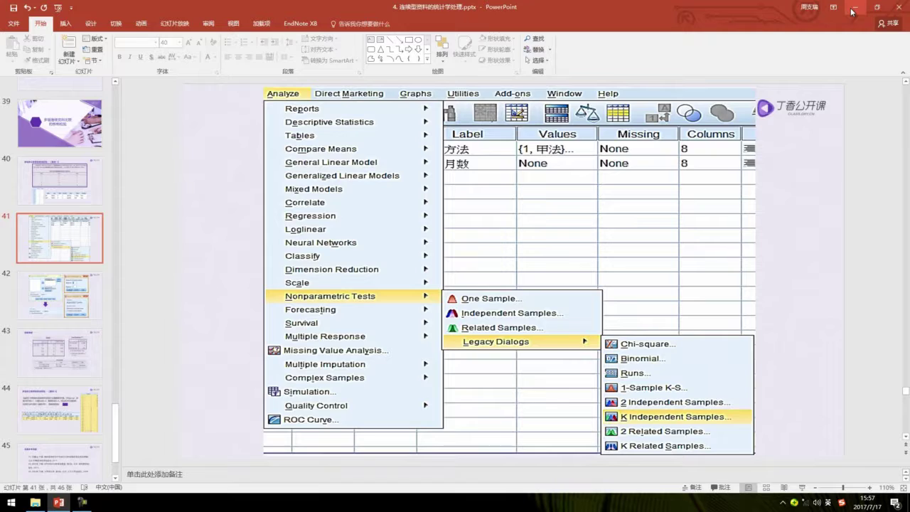
Switch from PowerPoint to the desktop and launch IBM SPSS Statistics 22
left_click(853, 11)
left_click(852, 7)
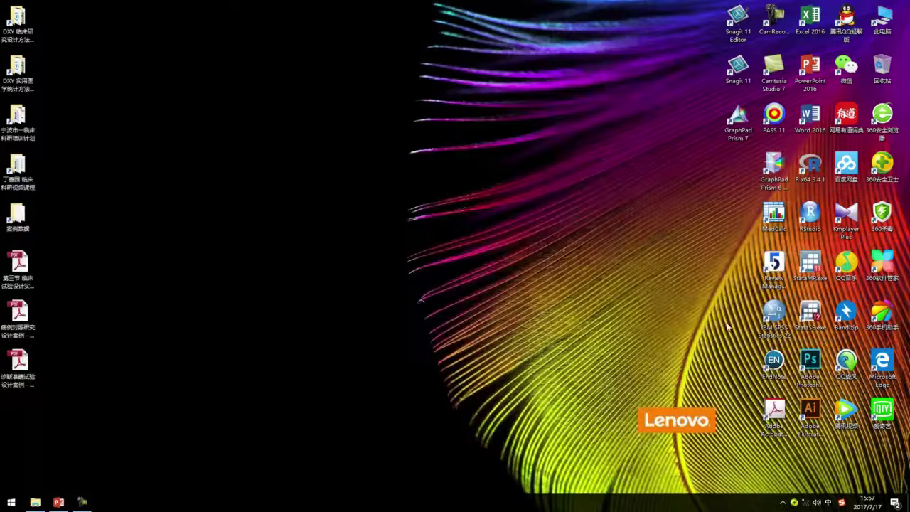
double_click(777, 320)
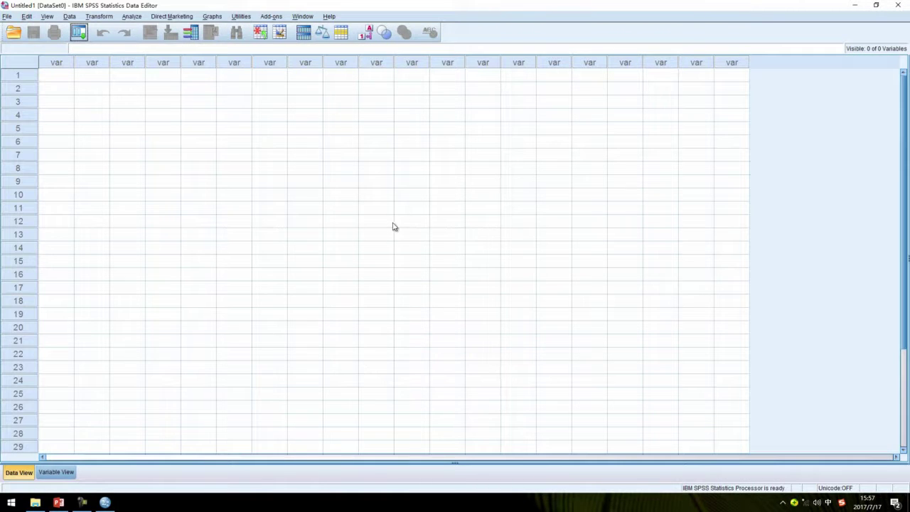
Open the data file 多组独立样本秩和检验.sav from the 06秩和检验 folder in SPSS
left_click(35, 503)
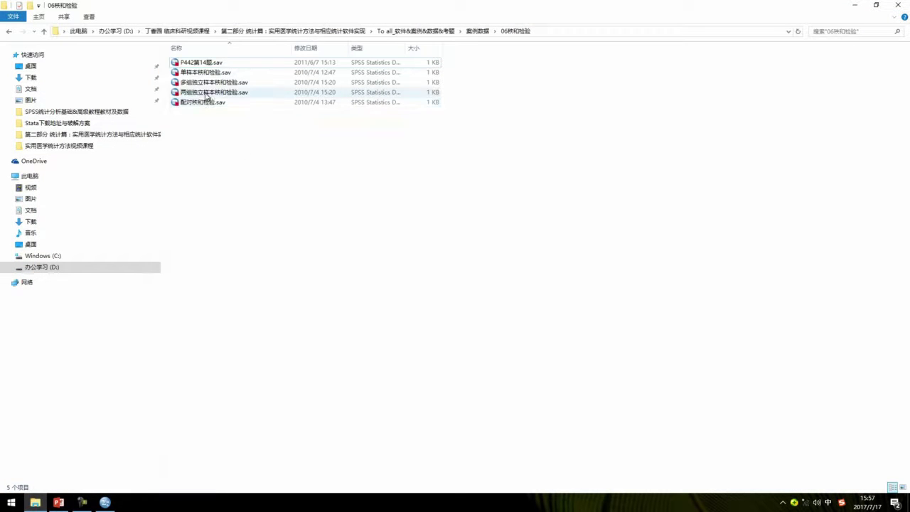
left_click(203, 73)
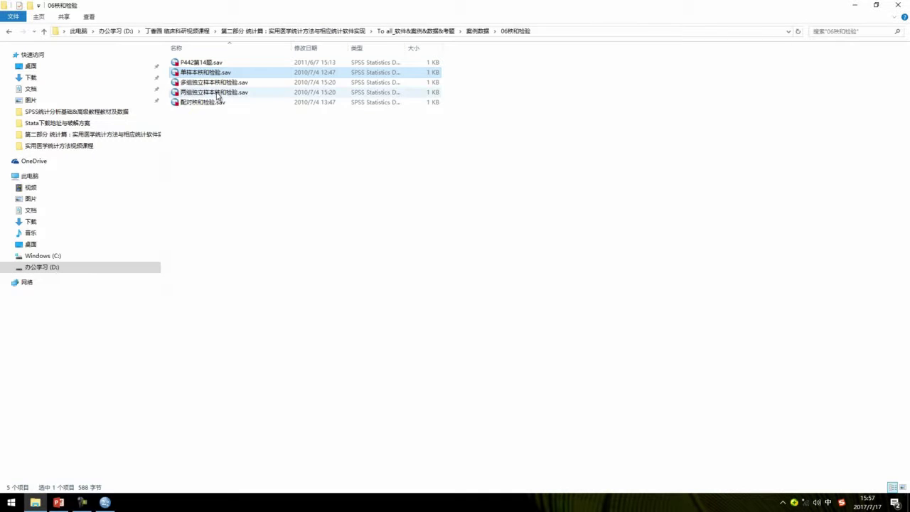
left_click(217, 93)
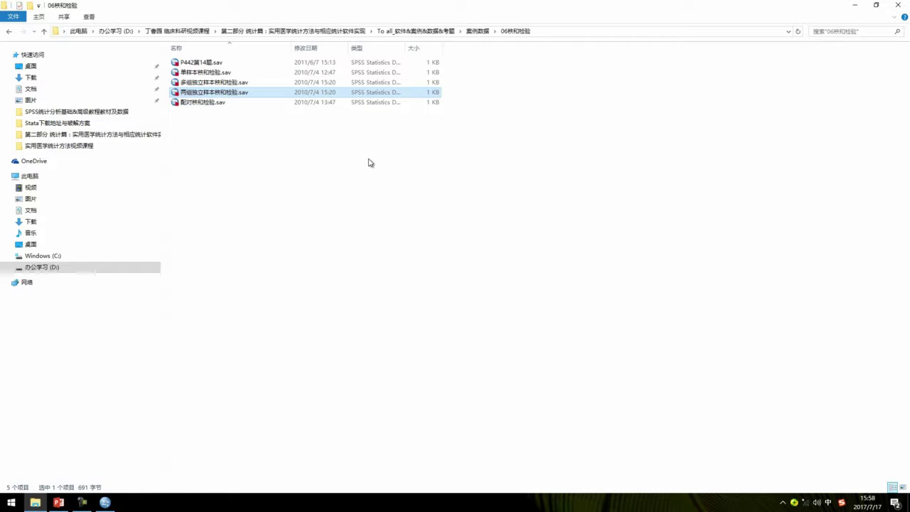
double_click(210, 82)
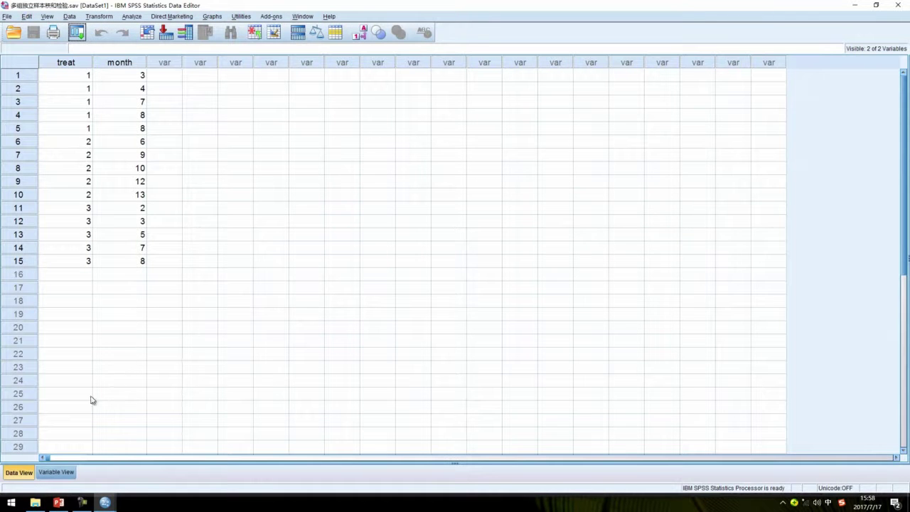
Examine the definitions of the treat and month variables, the value labels of treat, and both data columns
left_click(61, 471)
left_click(20, 67)
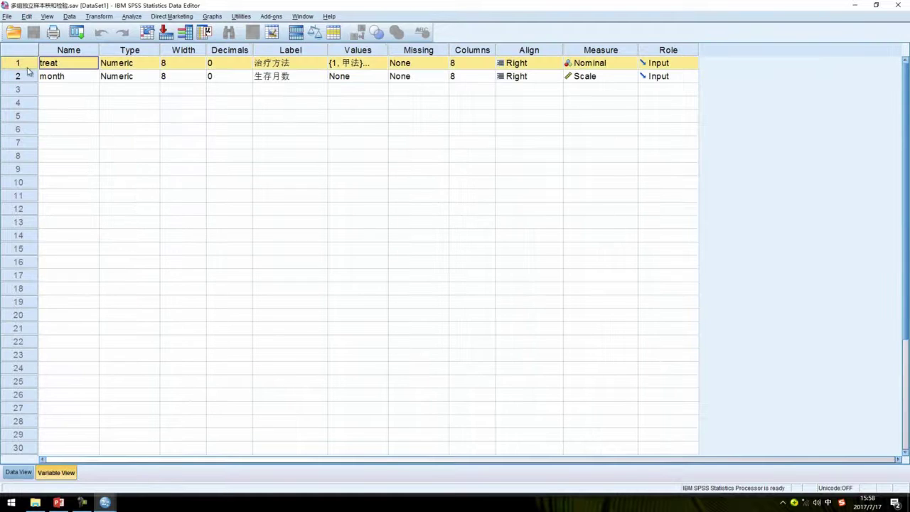
left_click(381, 64)
left_click(383, 63)
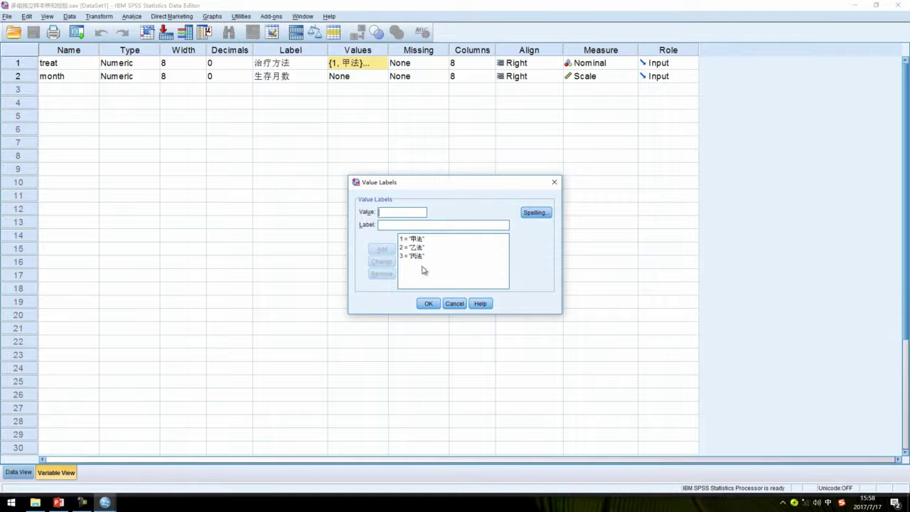
left_click(459, 308)
left_click(22, 79)
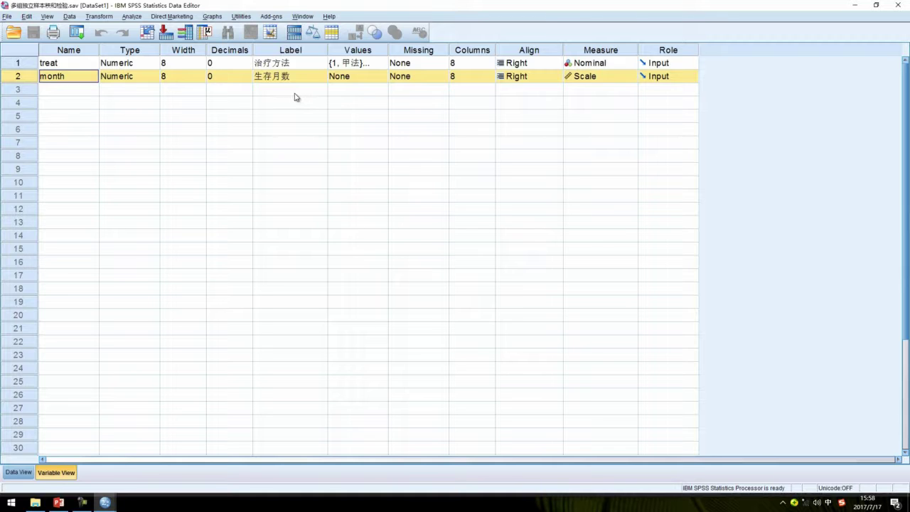
left_click(18, 473)
left_click(68, 66)
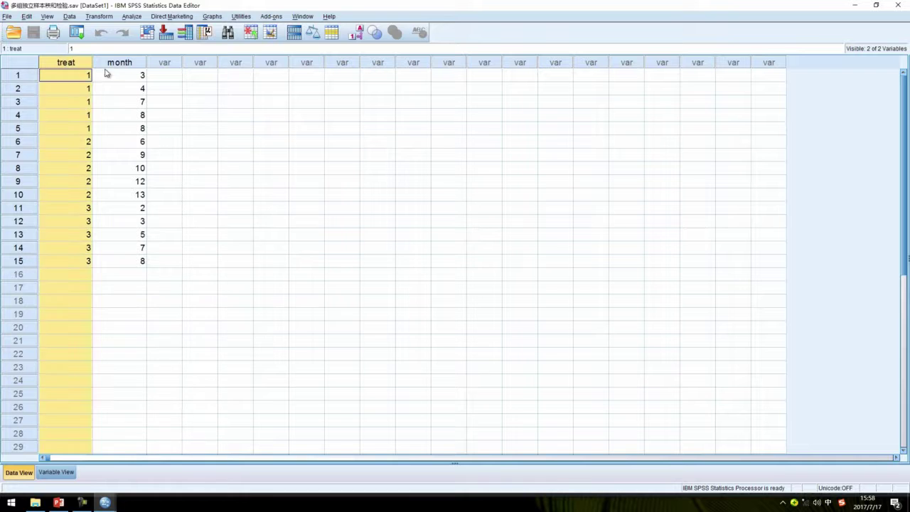
left_click(125, 66)
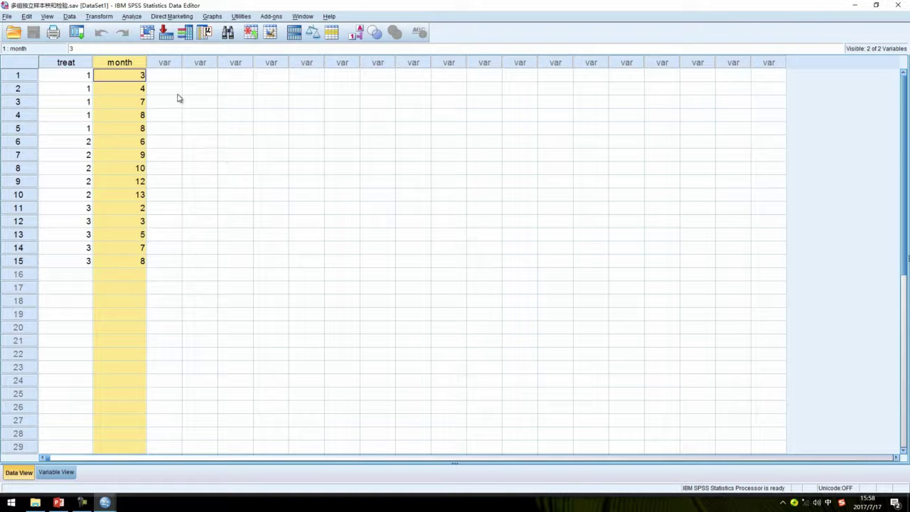
Start a legacy nonparametric K Independent Samples test with 生存月数 [month] as the test variable
left_click(132, 17)
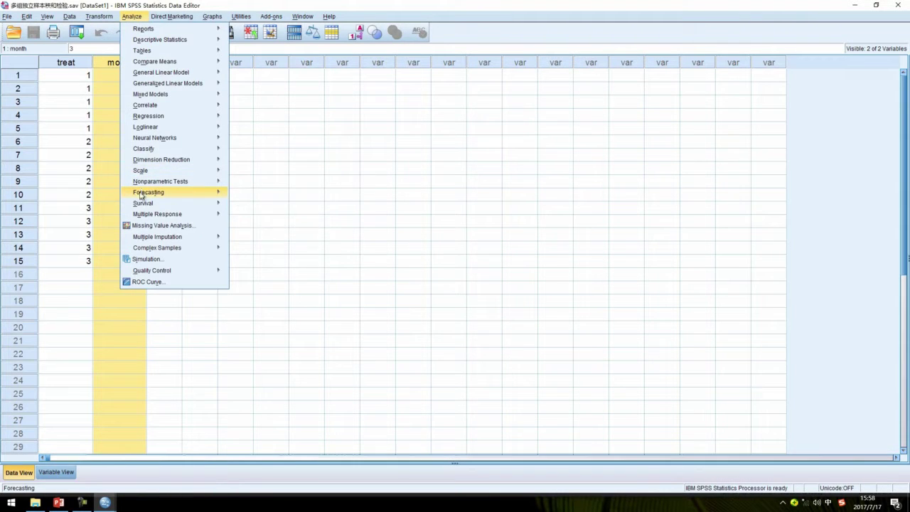
mouse_move(159, 185)
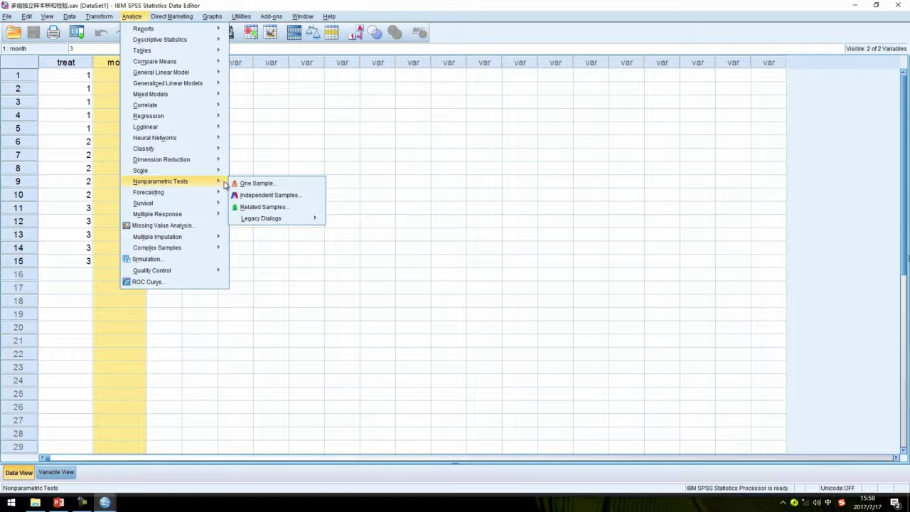
mouse_move(252, 220)
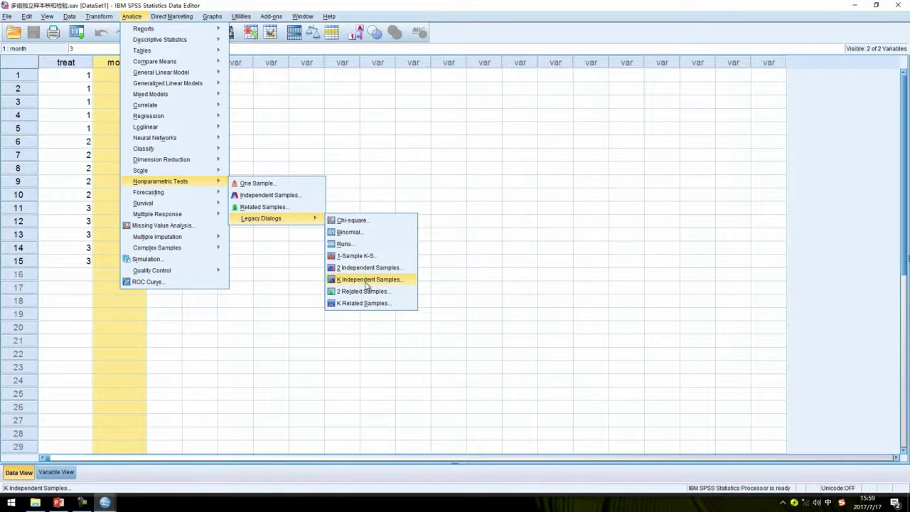
left_click(367, 286)
left_click_drag(432, 168, 318, 128)
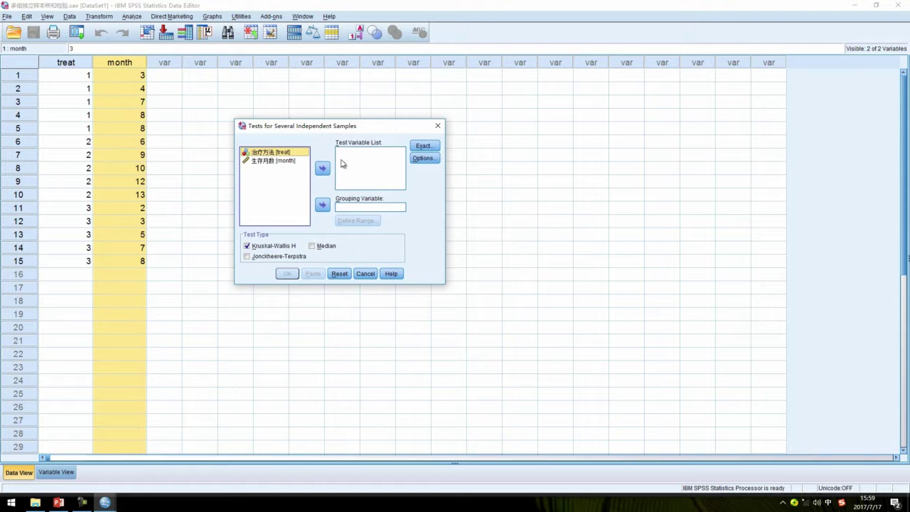
left_click(279, 162)
left_click(322, 169)
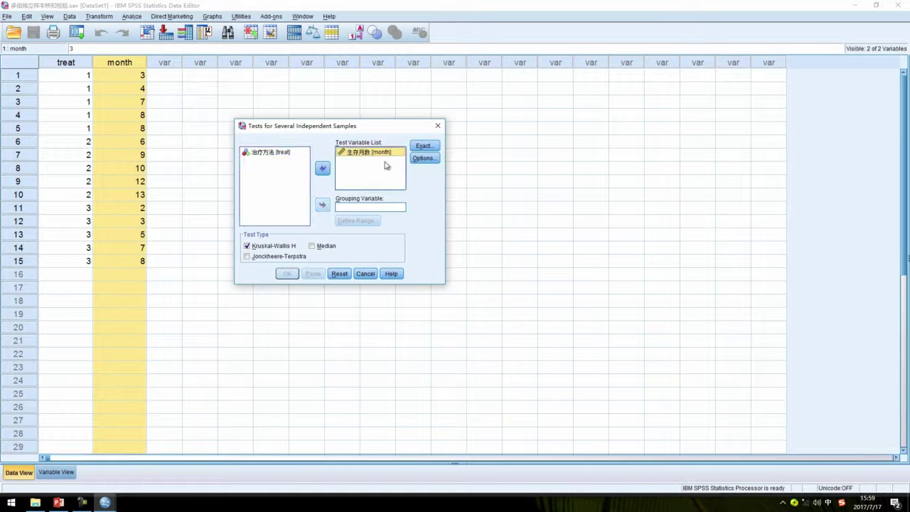
Set 治疗方法 [treat] as the grouping variable with a range from 1 to 3
left_click(270, 154)
left_click(322, 205)
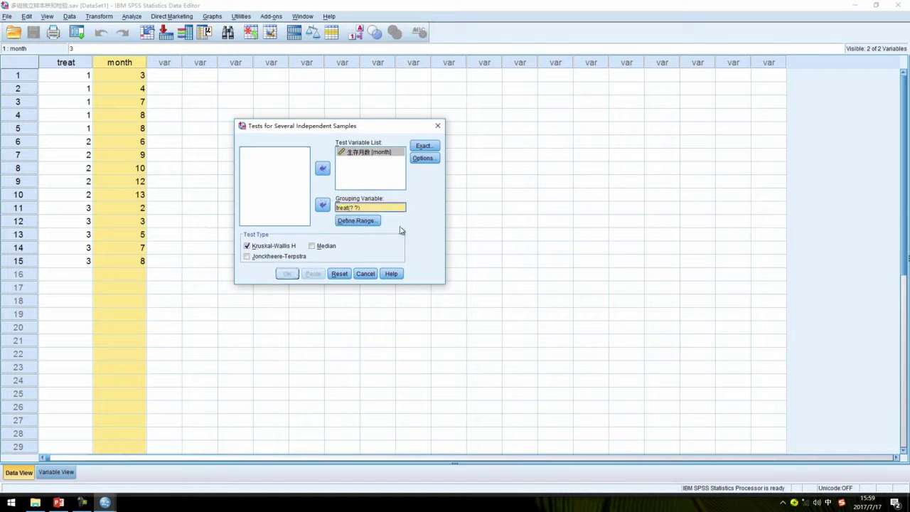
left_click(362, 225)
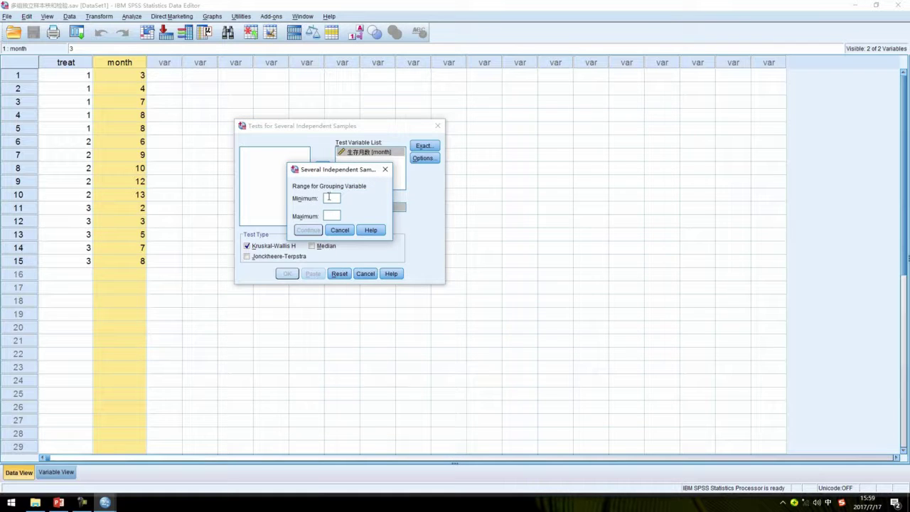
left_click(332, 214)
type("3")
left_click(307, 230)
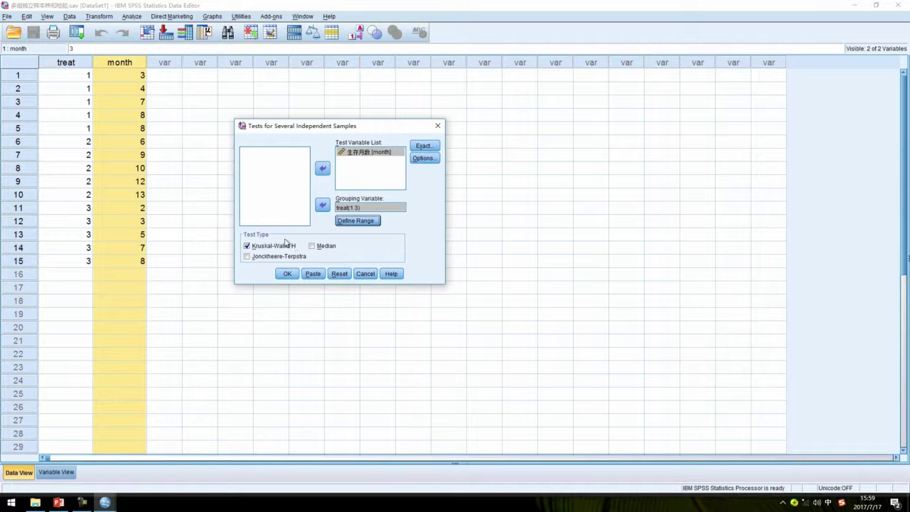
Include descriptive statistics and quartiles in the Kruskal-Wallis H test and run it, leaving the exact test settings unchanged
left_click(424, 145)
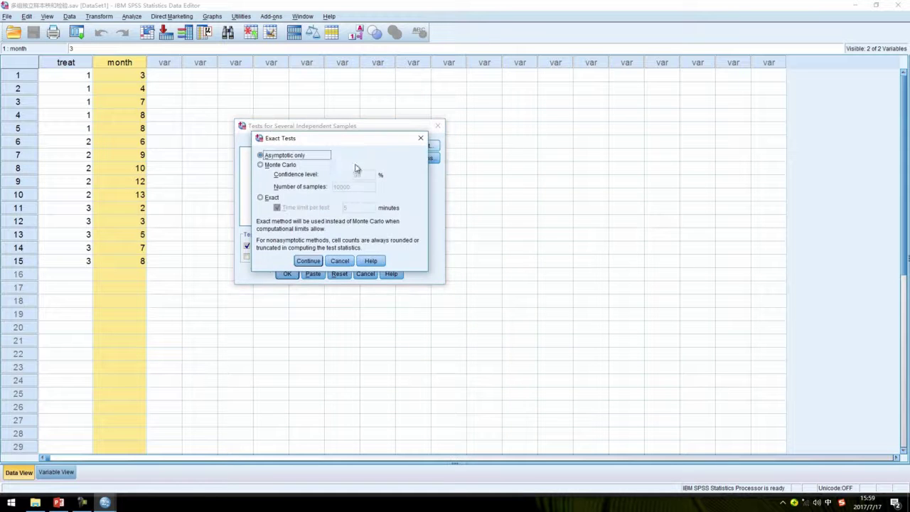
left_click(340, 261)
left_click(424, 158)
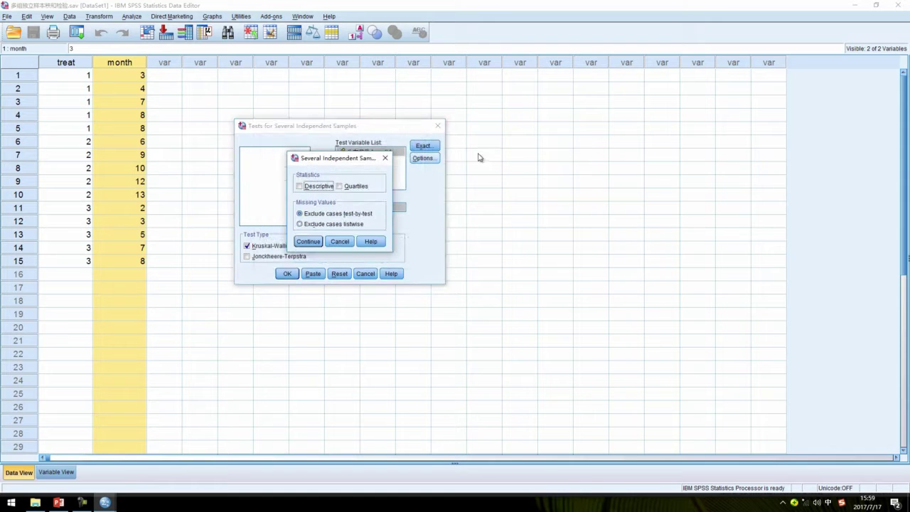
left_click(299, 186)
left_click(341, 187)
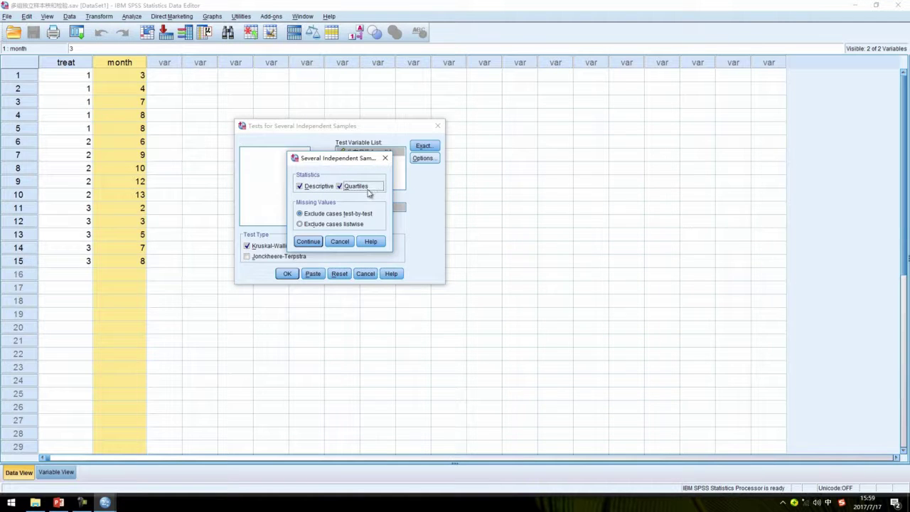
left_click(308, 241)
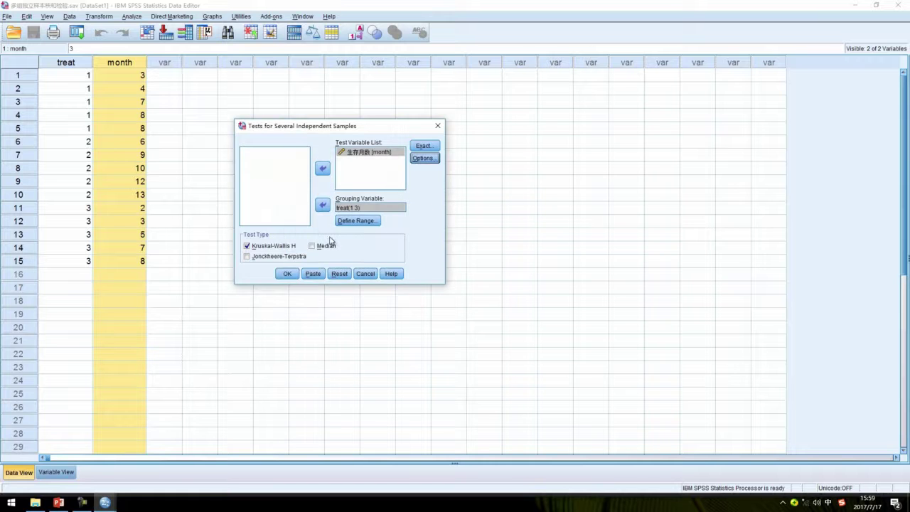
left_click(288, 274)
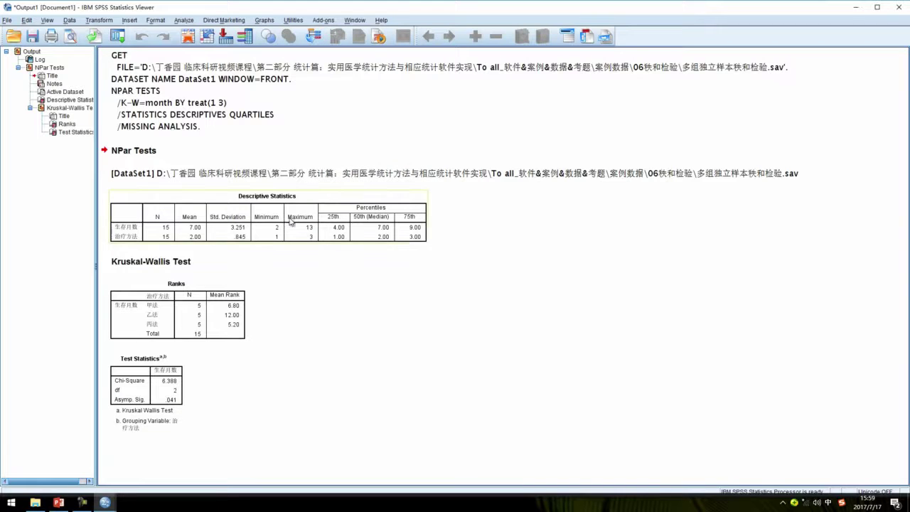
Examine the Descriptive Statistics and Test Statistics tables in the output, and switch to PowerPoint
left_click(332, 225)
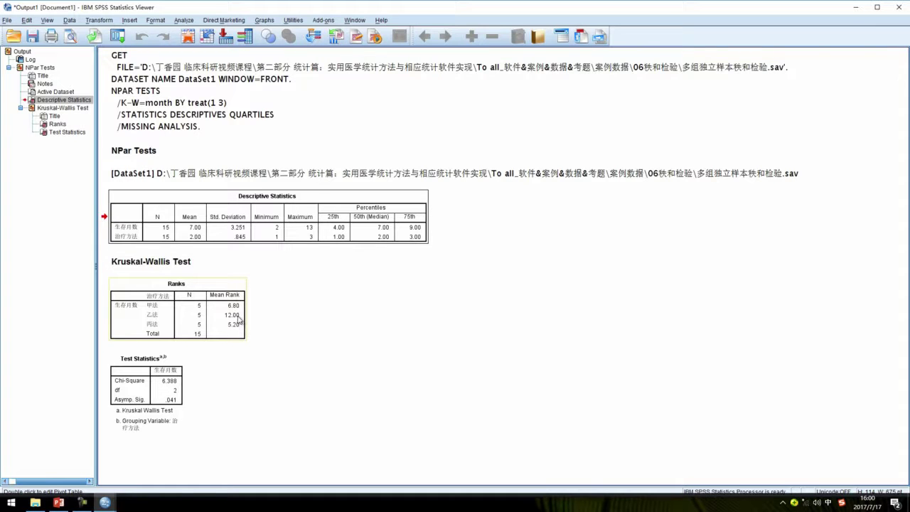
left_click(152, 416)
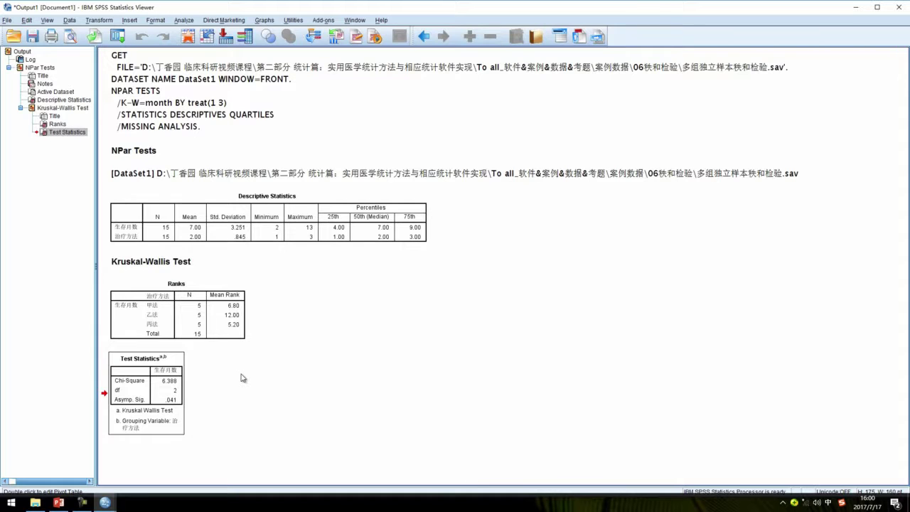
mouse_move(68, 505)
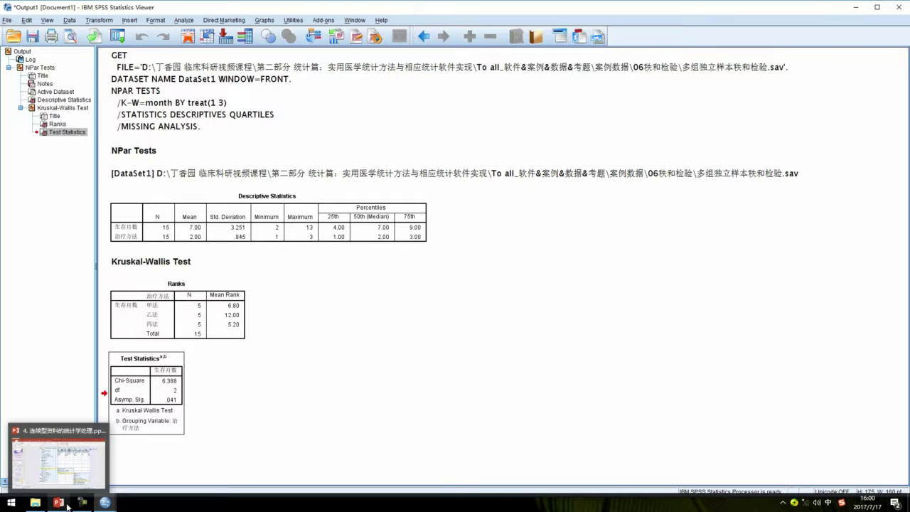
left_click(68, 505)
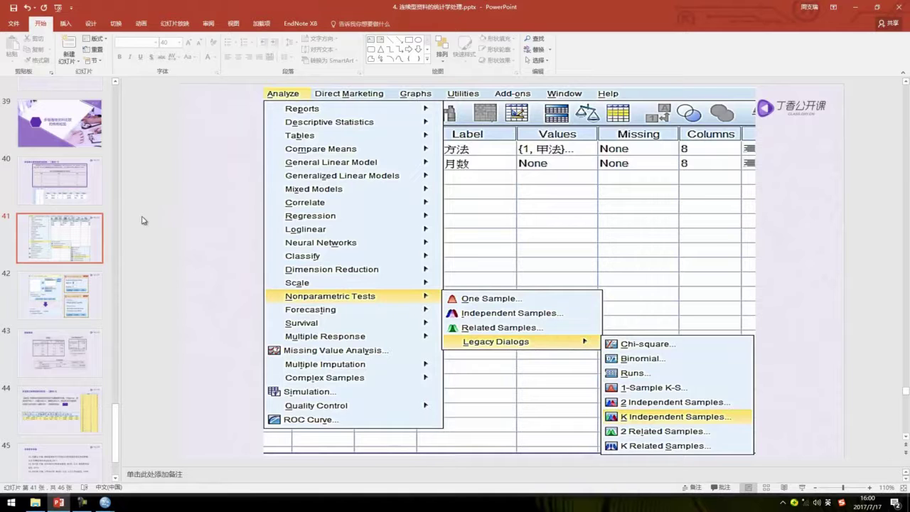
Switch to the 多组独立样本秩和检验.sav data in SPSS and create a new blank dataset from there
mouse_move(109, 502)
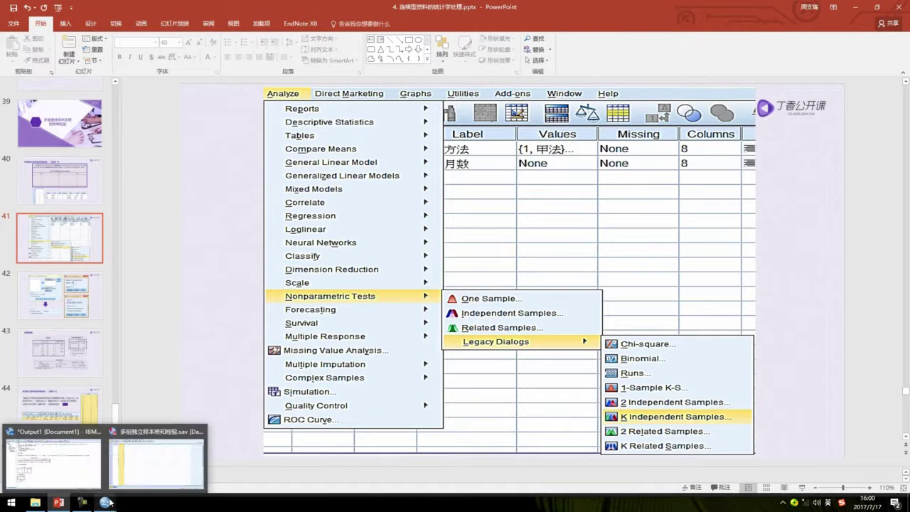
left_click(156, 470)
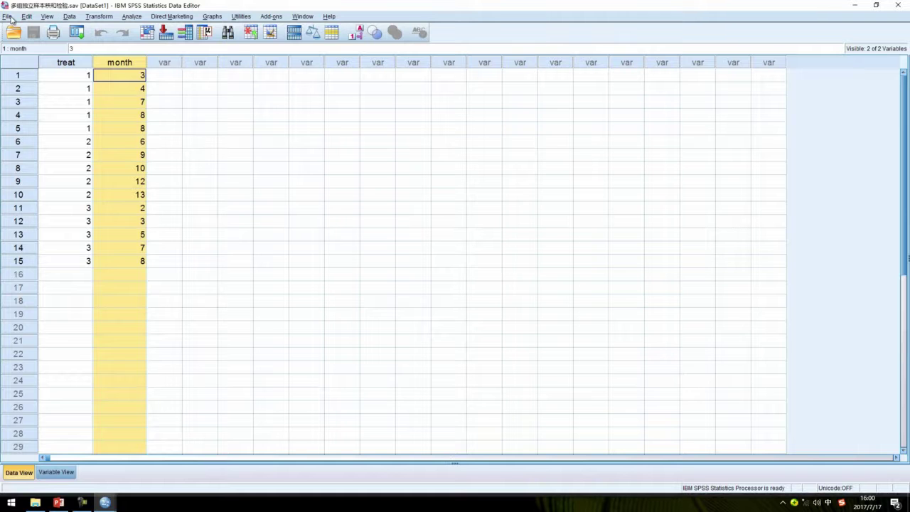
left_click(26, 17)
mouse_move(8, 17)
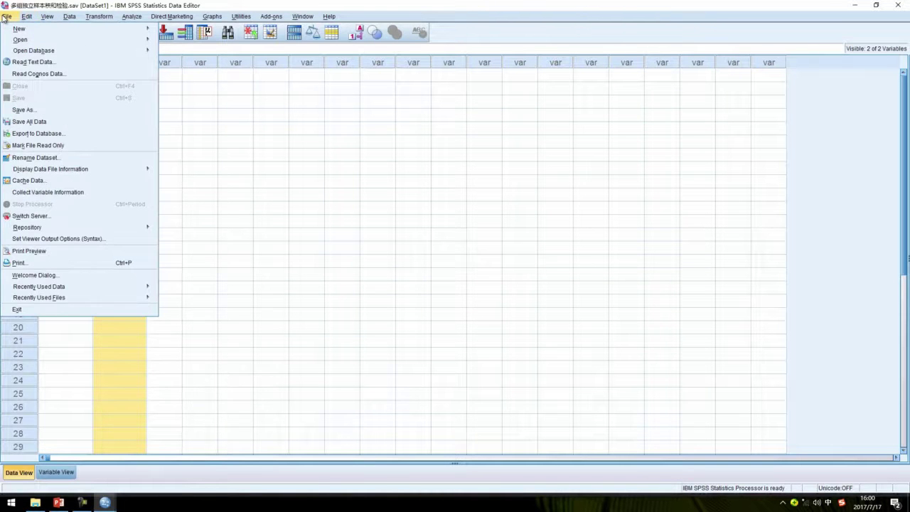
mouse_move(24, 30)
left_click(171, 30)
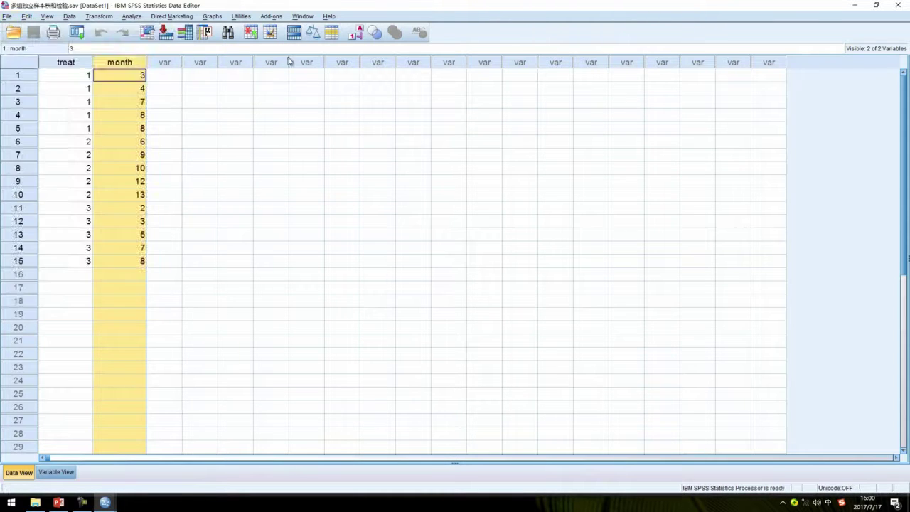
Check the variable and data views of the new dataset, and return to the 多组独立样本秩和检验.sav data
left_click(61, 474)
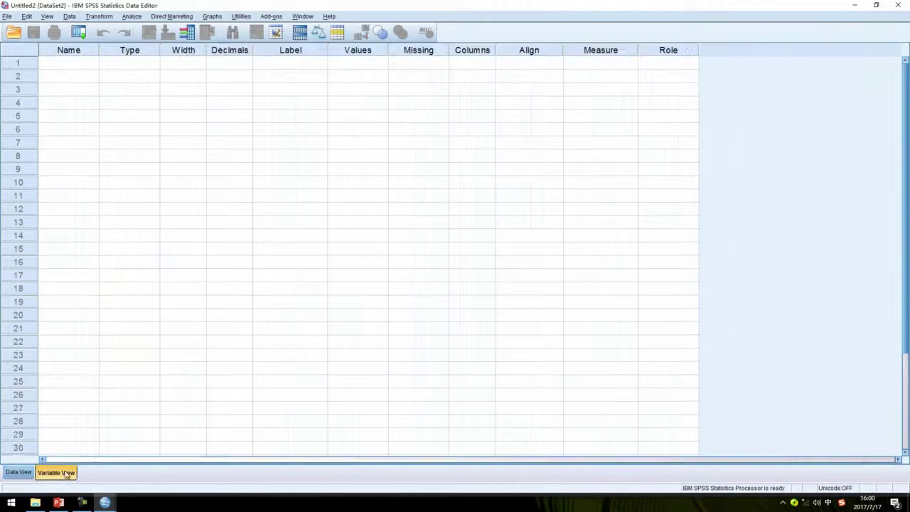
left_click(17, 473)
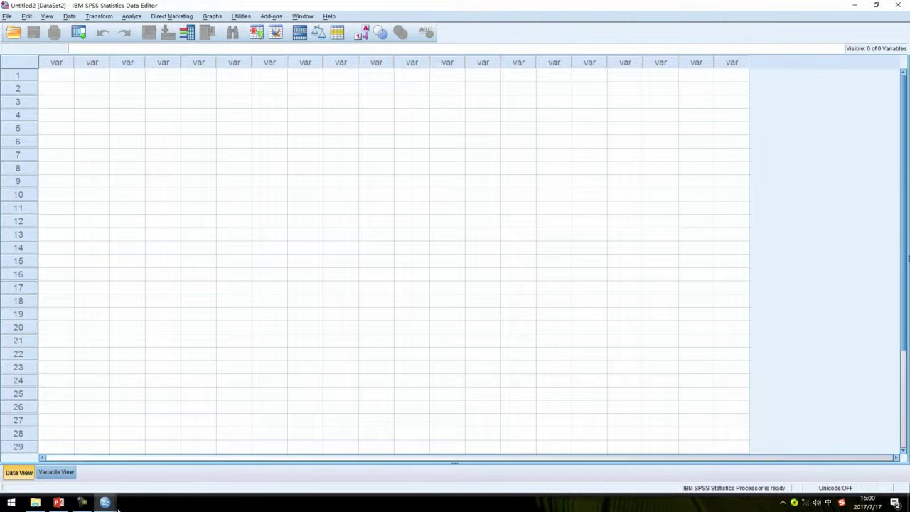
mouse_move(105, 503)
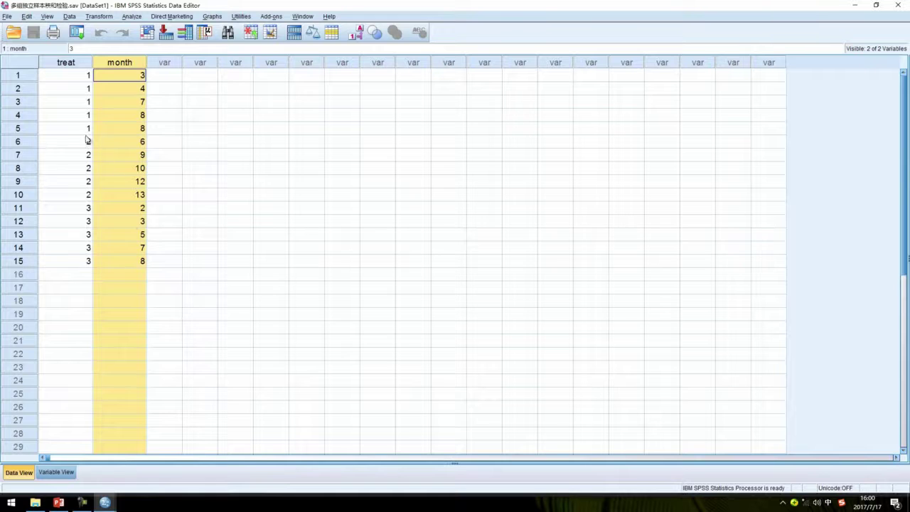
Copy the treat and month values of cases 1 to 10 into the first two columns of the blank Untitled2 dataset
left_click_drag(71, 77, 137, 194)
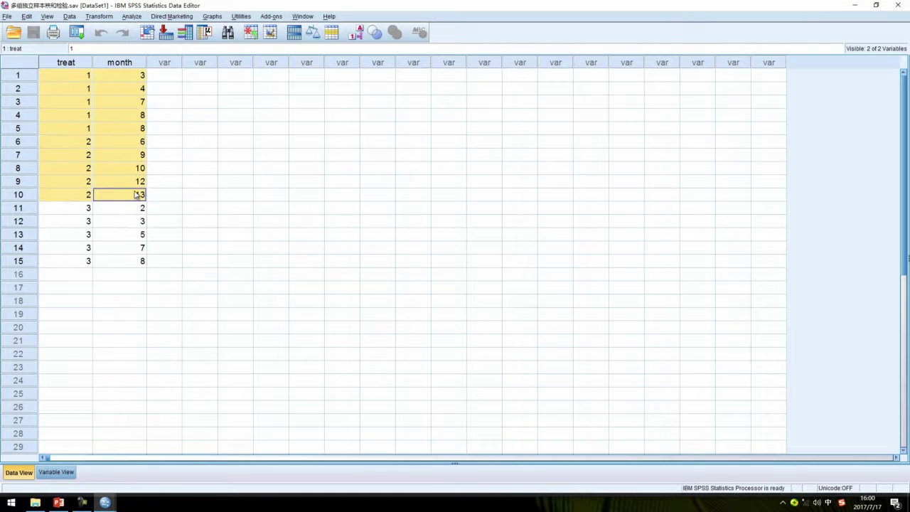
right_click(71, 84)
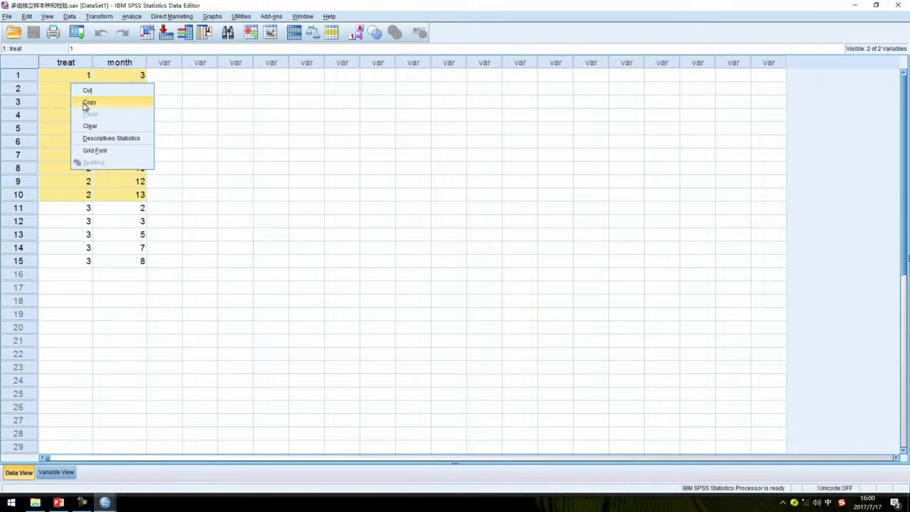
left_click(87, 101)
mouse_move(106, 505)
left_click(280, 462)
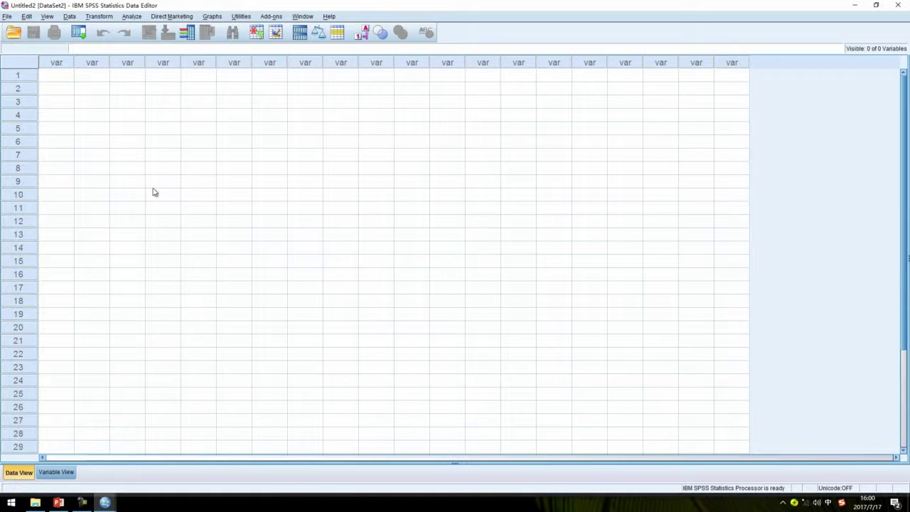
left_click(65, 79)
right_click(68, 83)
left_click(81, 113)
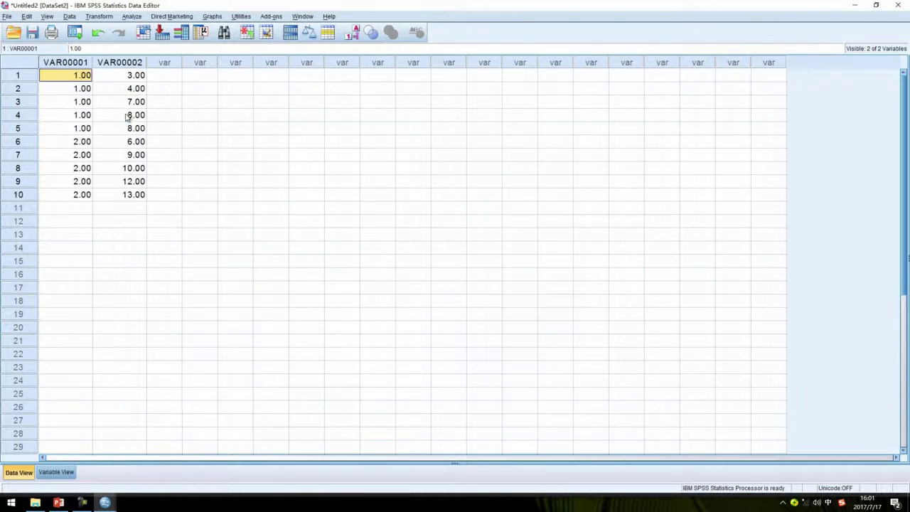
Rename the first variable of the new dataset as treat
left_click(57, 472)
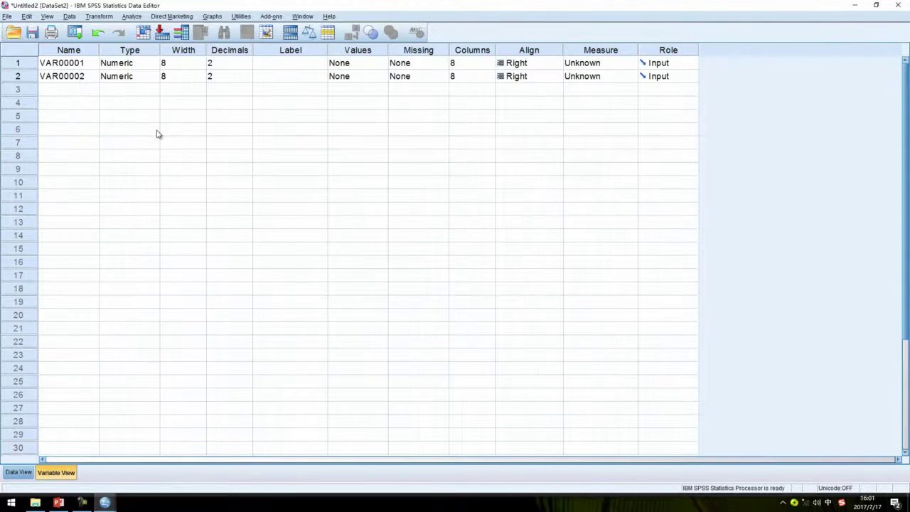
left_click(94, 68)
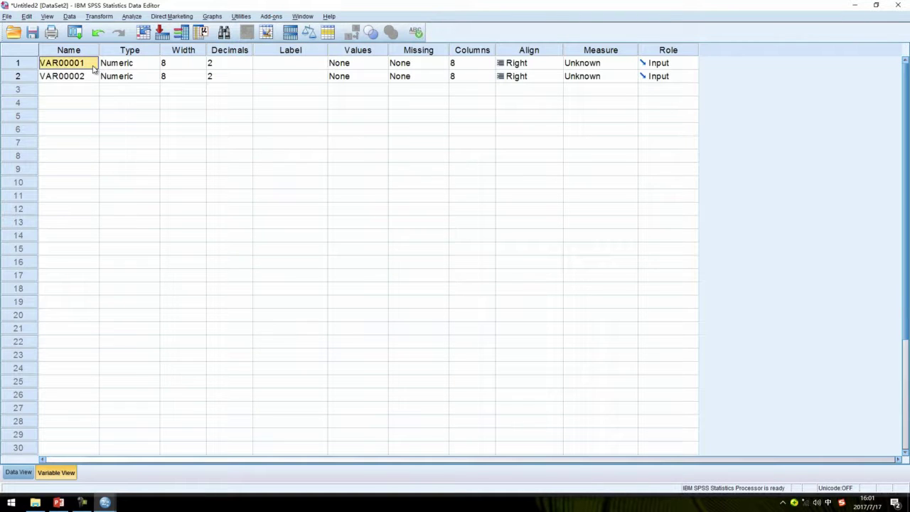
type("treat")
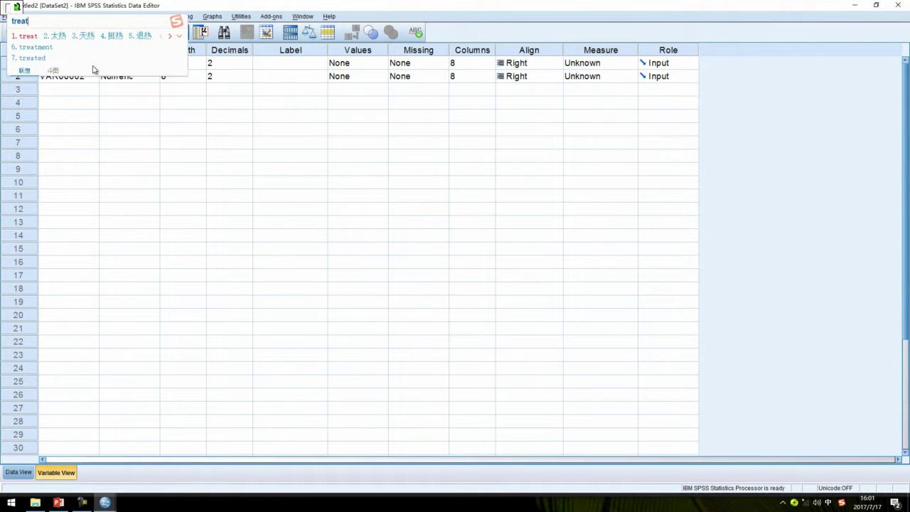
key("shift")
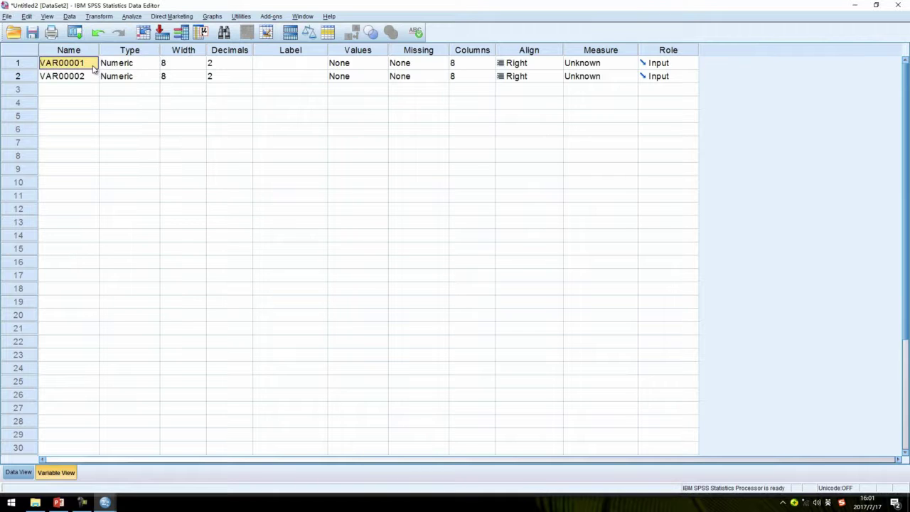
left_click(91, 89)
left_click(91, 63)
left_click(91, 64)
left_click_drag(86, 63, 4, 63)
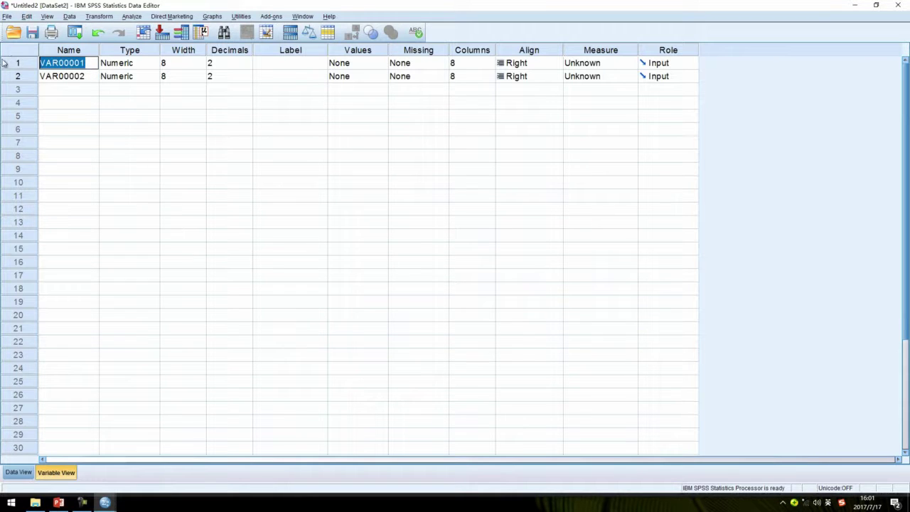
key("BackSpace")
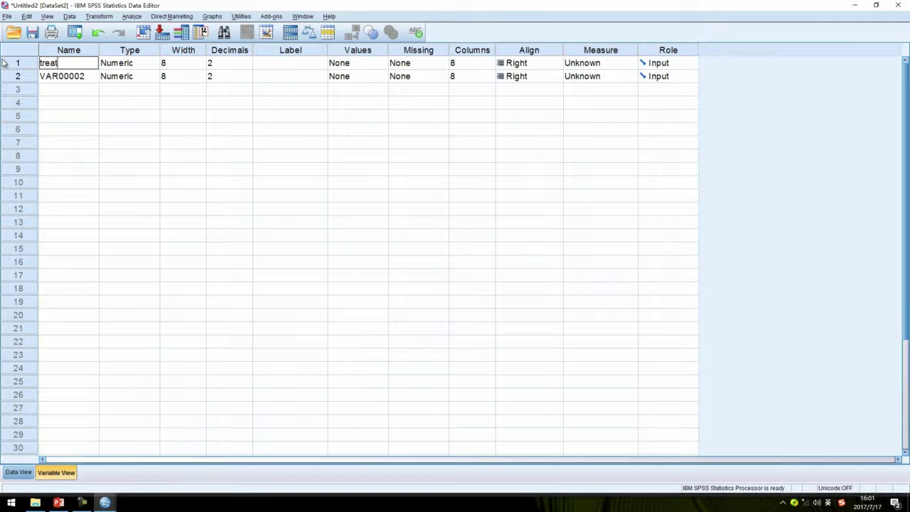
Rename the second variable as effect
left_click(63, 77)
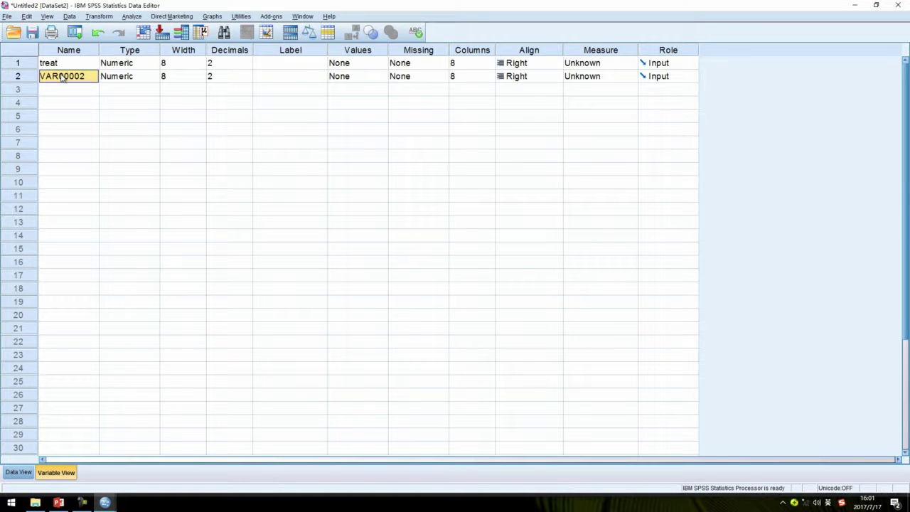
type("eff")
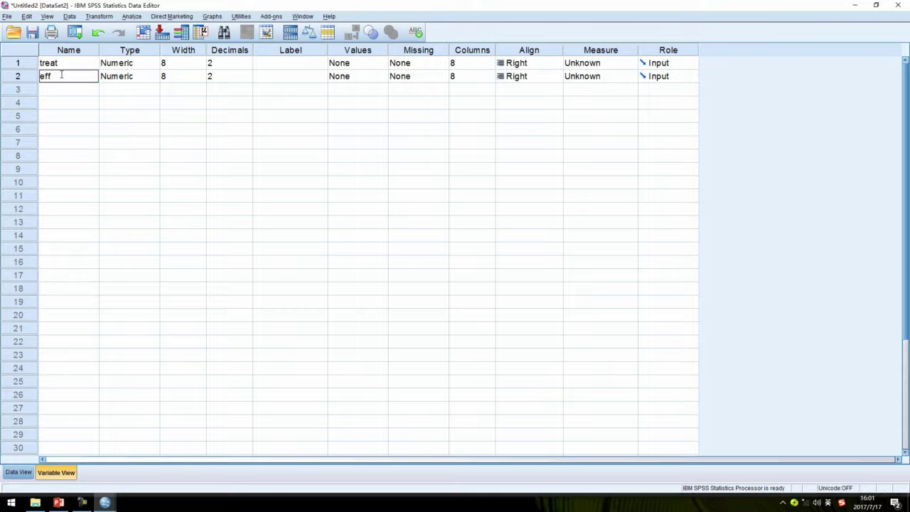
type("ect")
left_click(220, 170)
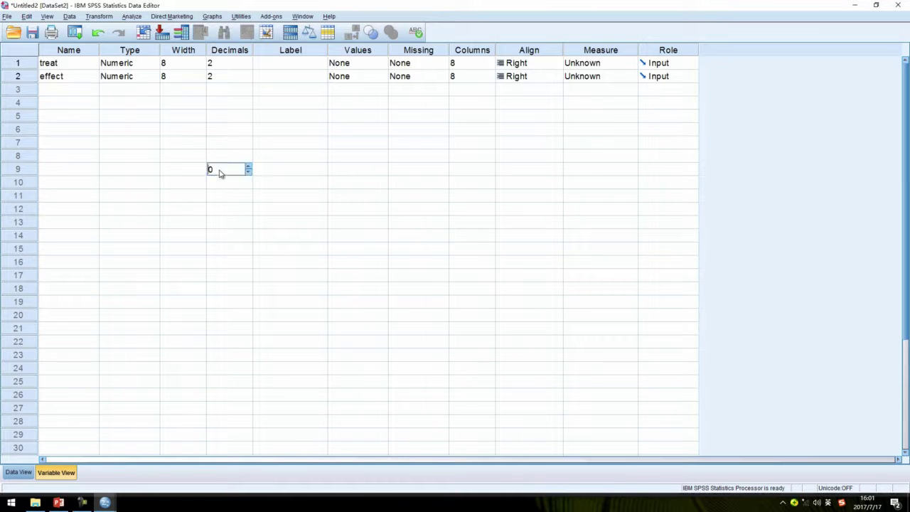
left_click(64, 63)
left_click(368, 66)
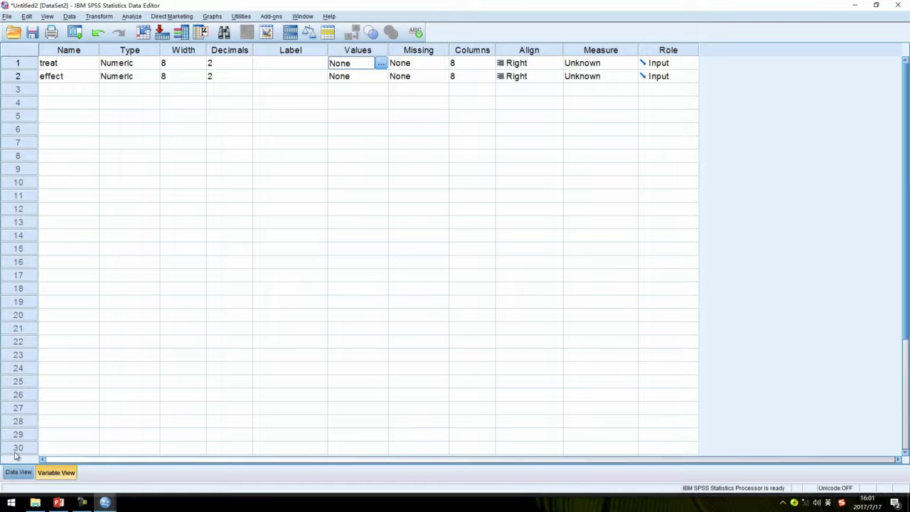
Set up a legacy nonparametric test for two independent samples with effect as test variable and treat as grouping variable
left_click(133, 17)
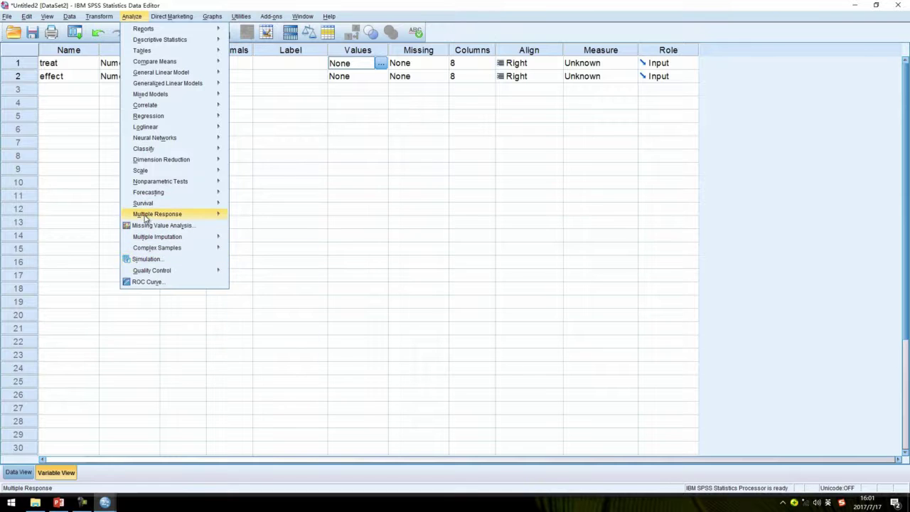
mouse_move(169, 186)
mouse_move(263, 219)
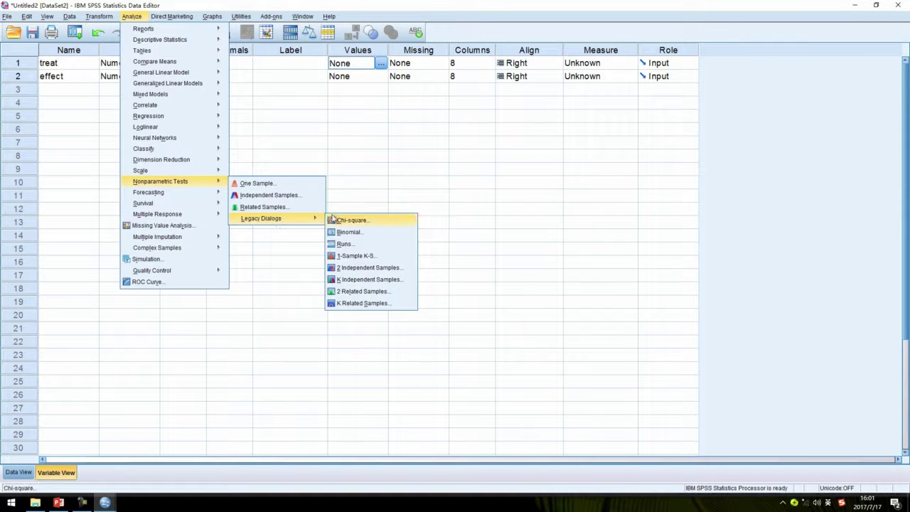
left_click(390, 270)
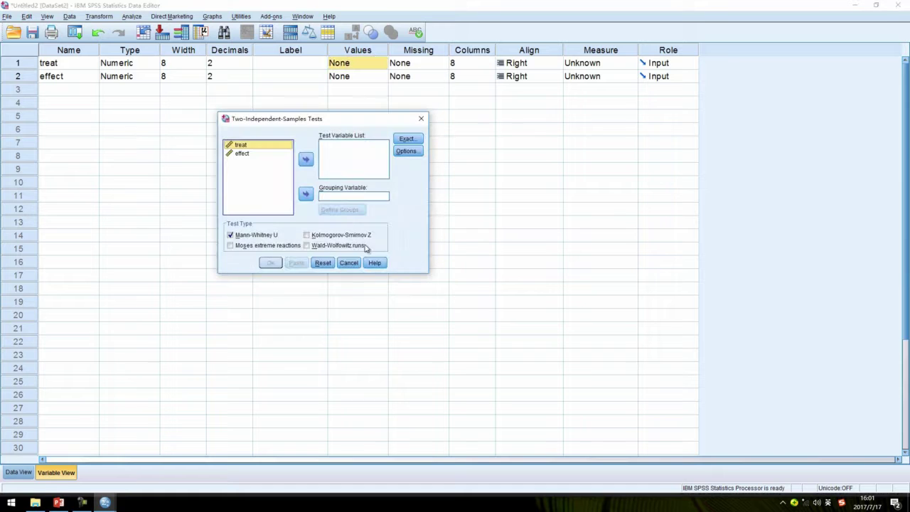
left_click(246, 155)
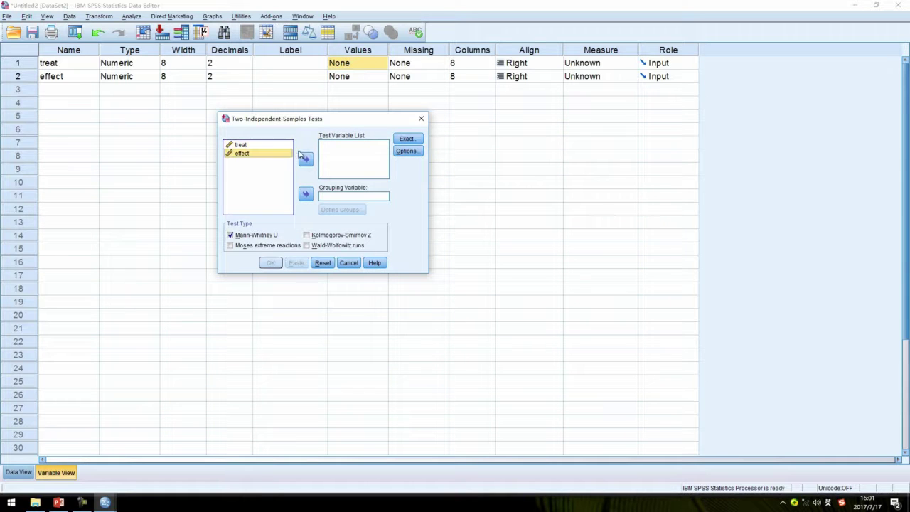
left_click(306, 160)
left_click(242, 146)
left_click(306, 194)
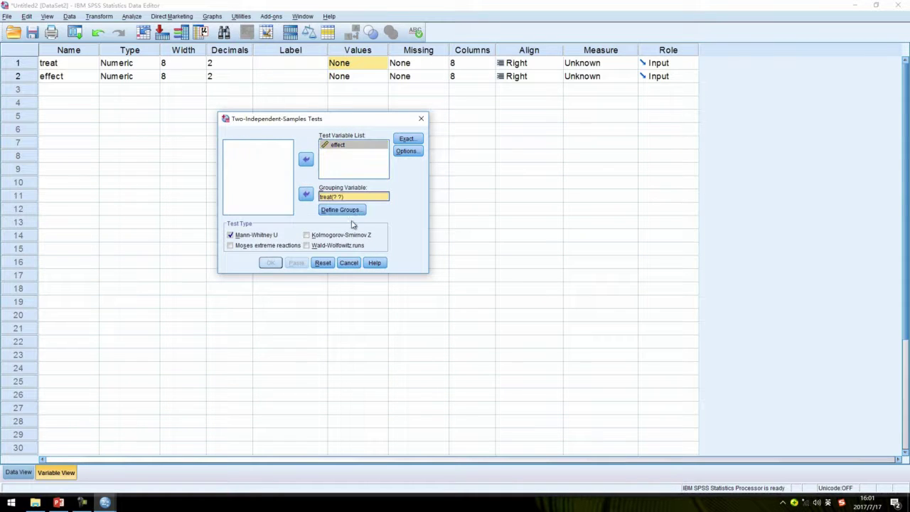
Define the groups of the grouping variable as 1 and 2
left_click(349, 210)
type("1")
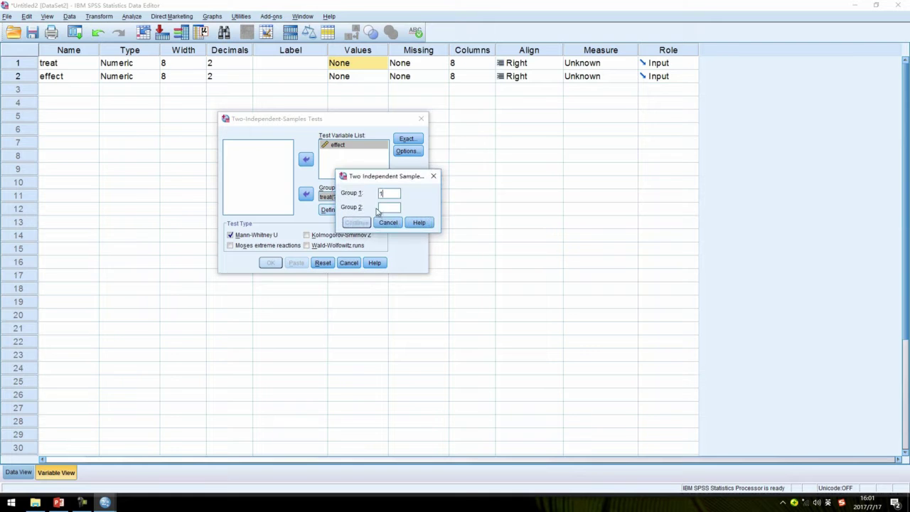
left_click(382, 207)
type("2")
left_click(356, 222)
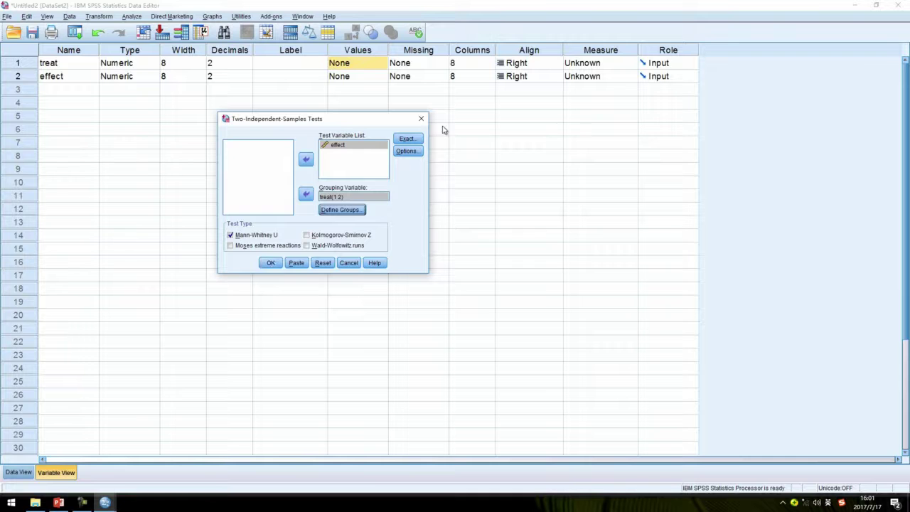
Include descriptive statistics and quartiles in the Mann-Whitney U test and run it
left_click(407, 151)
left_click(283, 177)
left_click(323, 177)
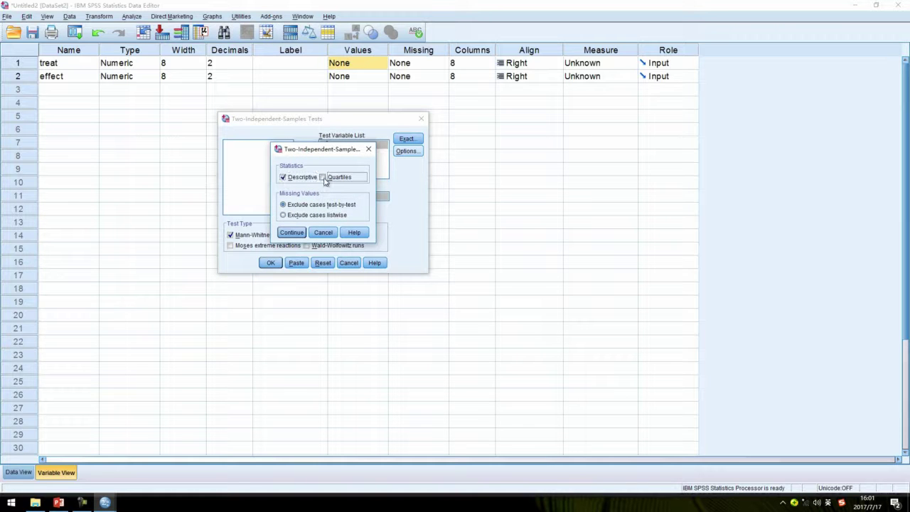
left_click(292, 232)
left_click(270, 262)
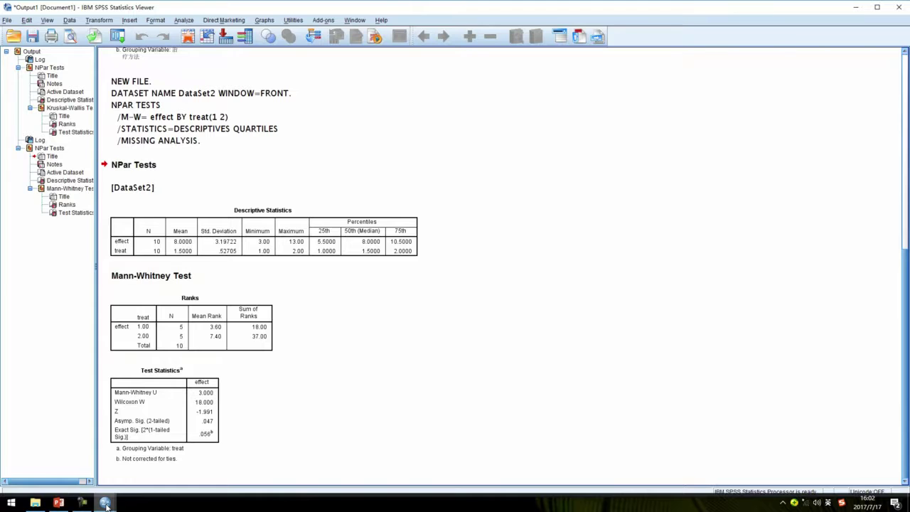
Return to the Untitled2 dataset and create another blank dataset from there
mouse_move(105, 505)
left_click(254, 465)
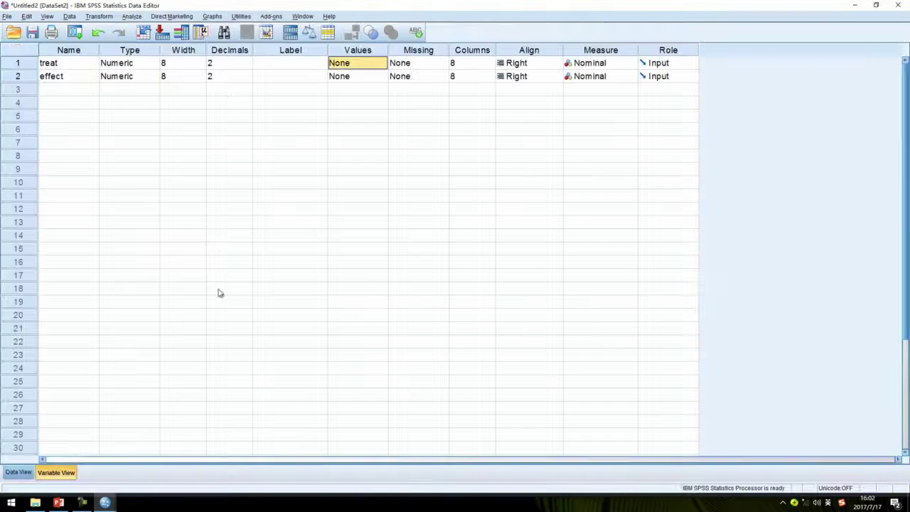
left_click(26, 15)
mouse_move(7, 16)
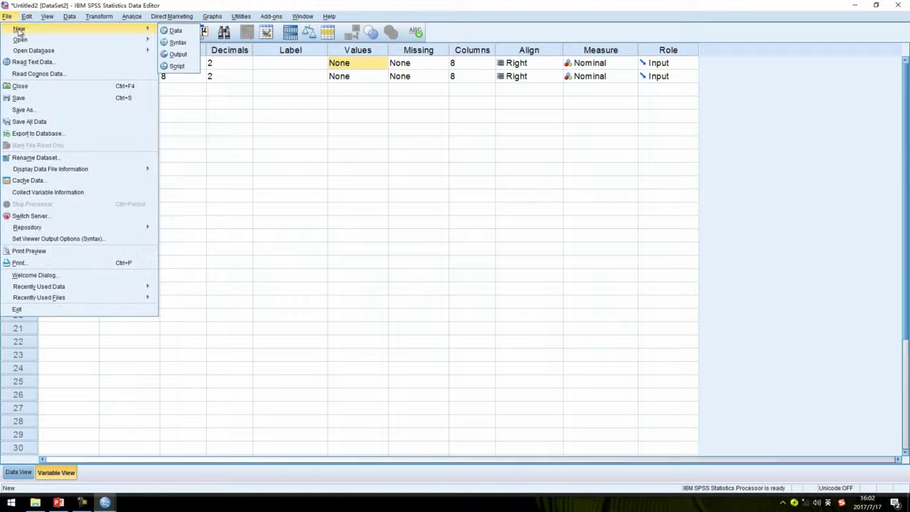
left_click(175, 32)
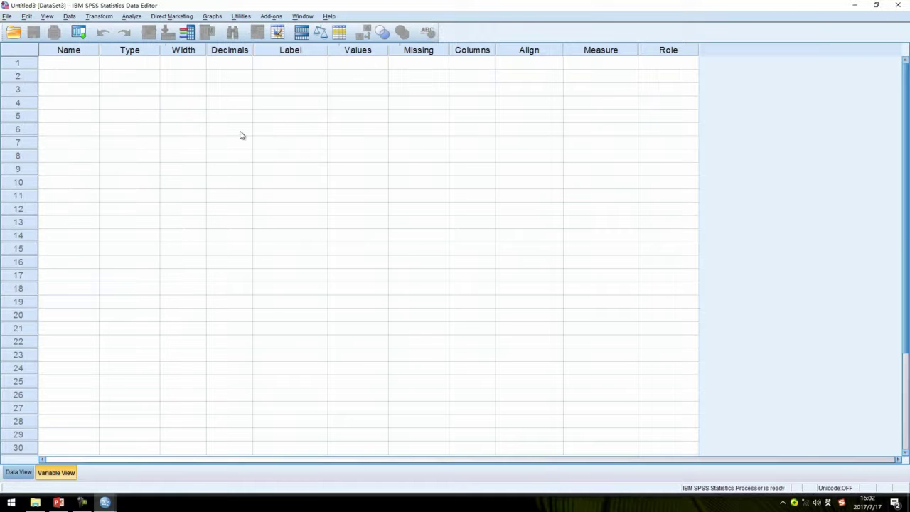
Copy the treat and month values of cases 1 to 5 from the 多组独立样本秩和检验.sav data
mouse_move(105, 503)
left_click(151, 469)
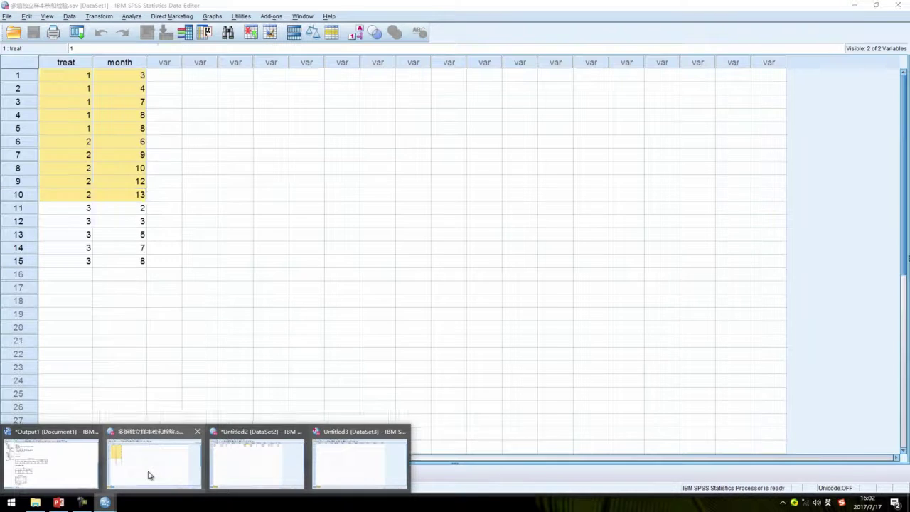
left_click_drag(75, 77, 135, 132)
right_click(78, 87)
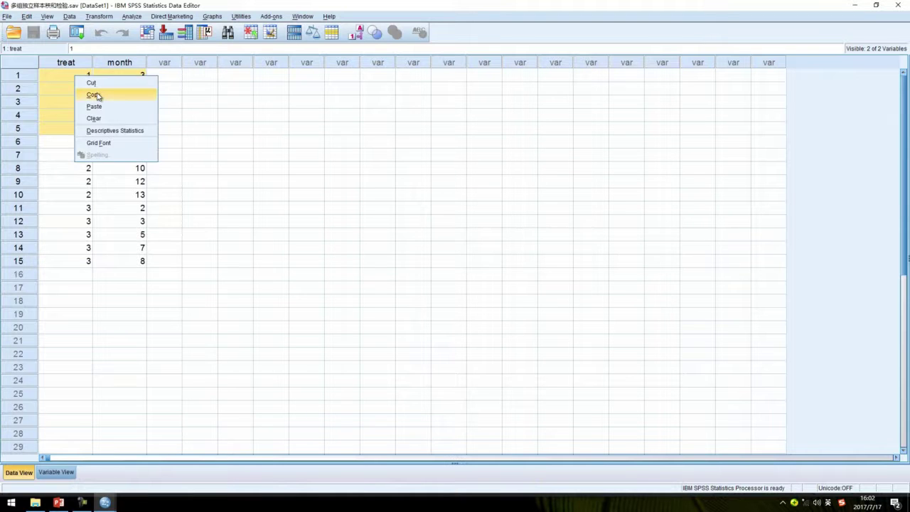
left_click(97, 95)
Try to paste the copied cases into the variable definitions of the blank Untitled3 dataset
mouse_move(105, 502)
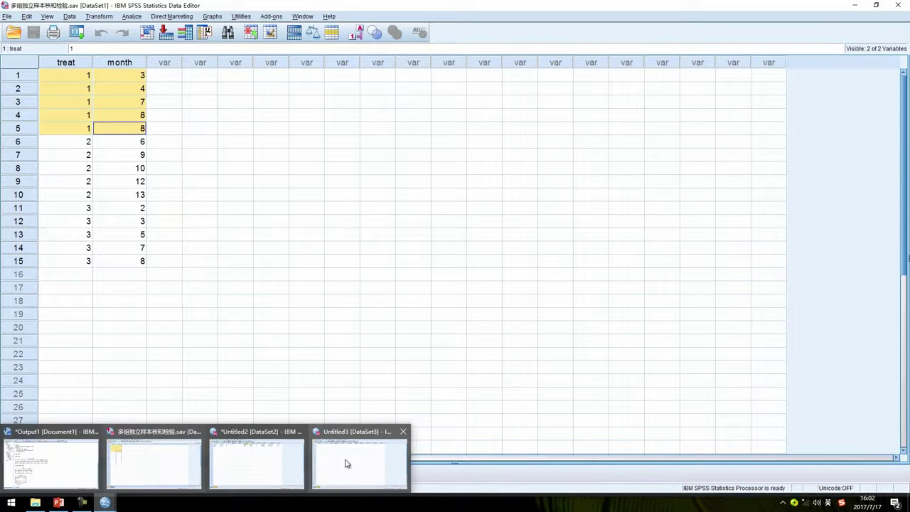
left_click(346, 463)
left_click(79, 67)
right_click(80, 68)
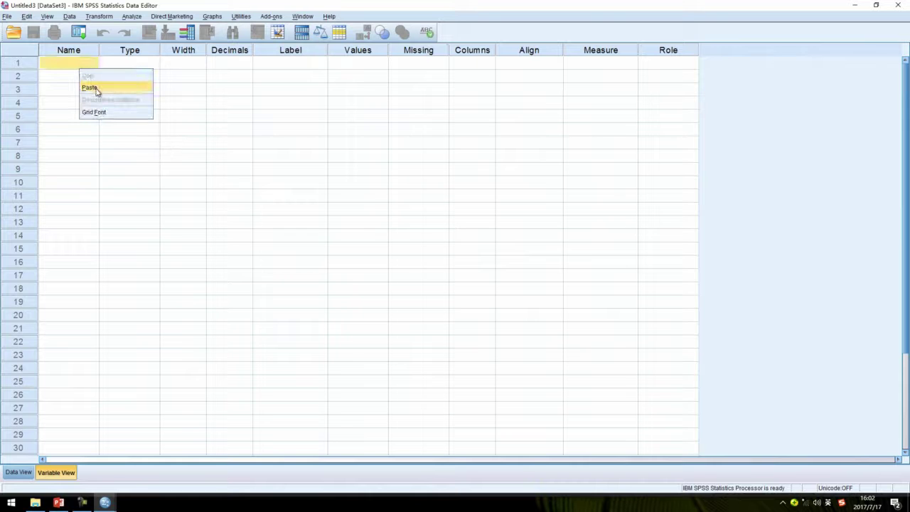
left_click(97, 89)
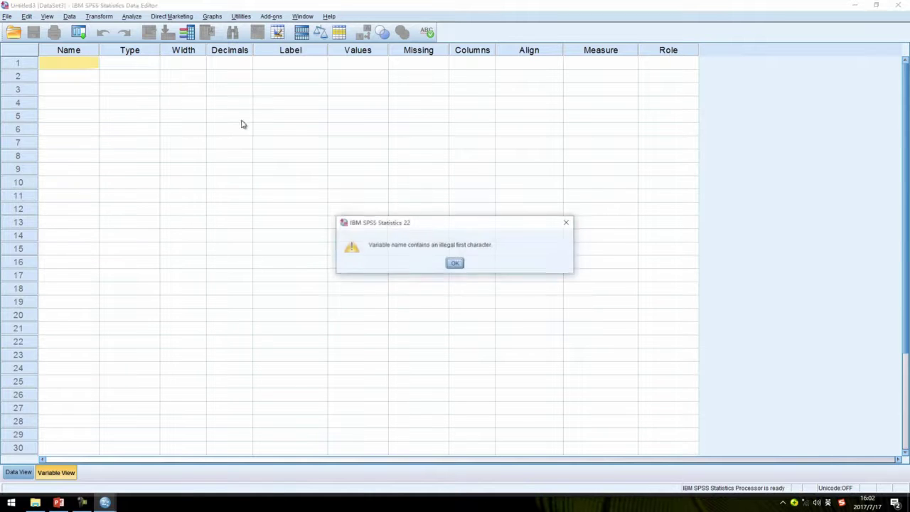
left_click(455, 264)
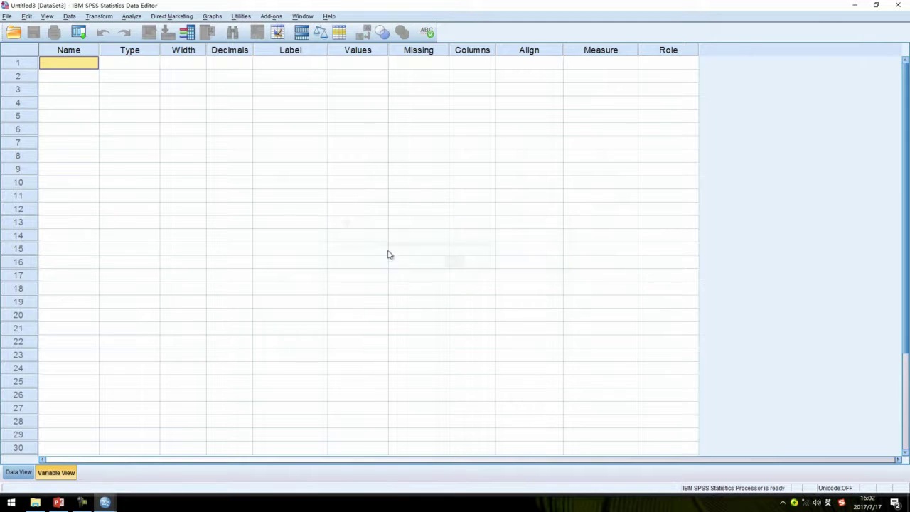
Copy the treat and month values of cases 1 to 5 from 多组独立样本秩和检验.sav again and return to Untitled3
mouse_move(104, 502)
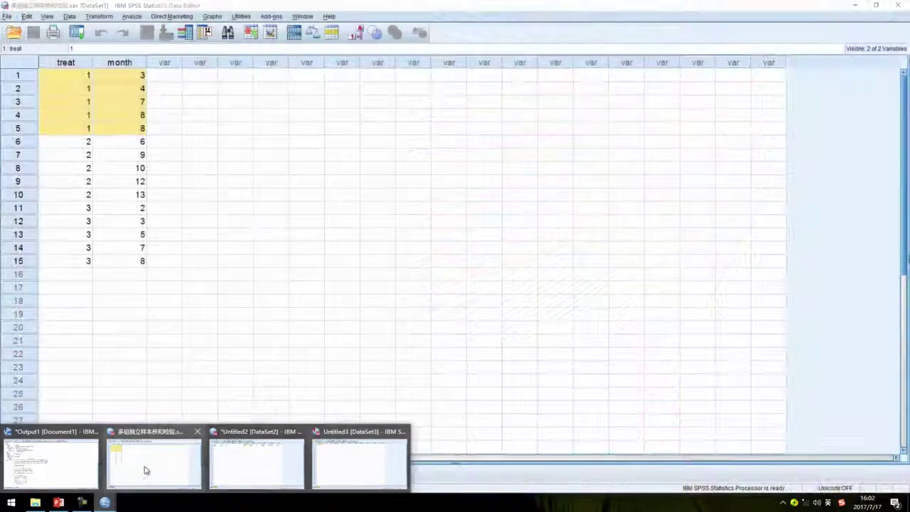
left_click(150, 463)
left_click(290, 153)
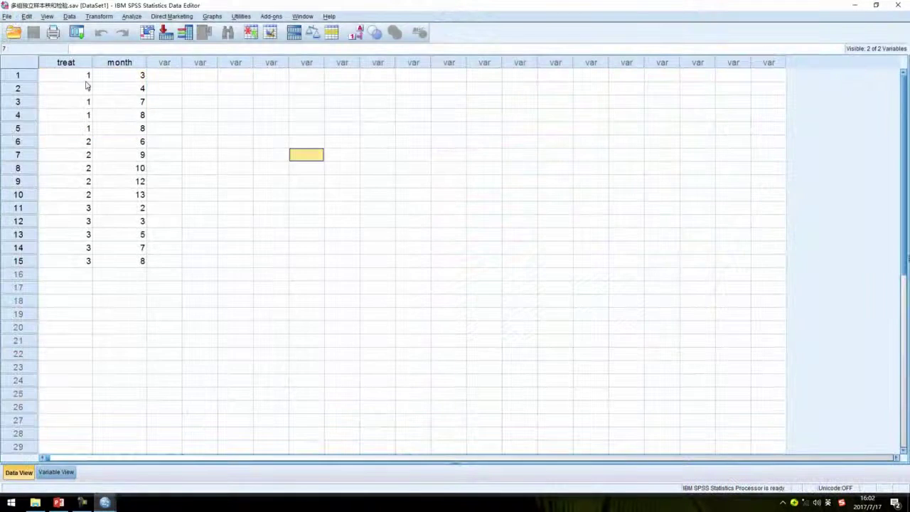
left_click_drag(85, 78, 133, 132)
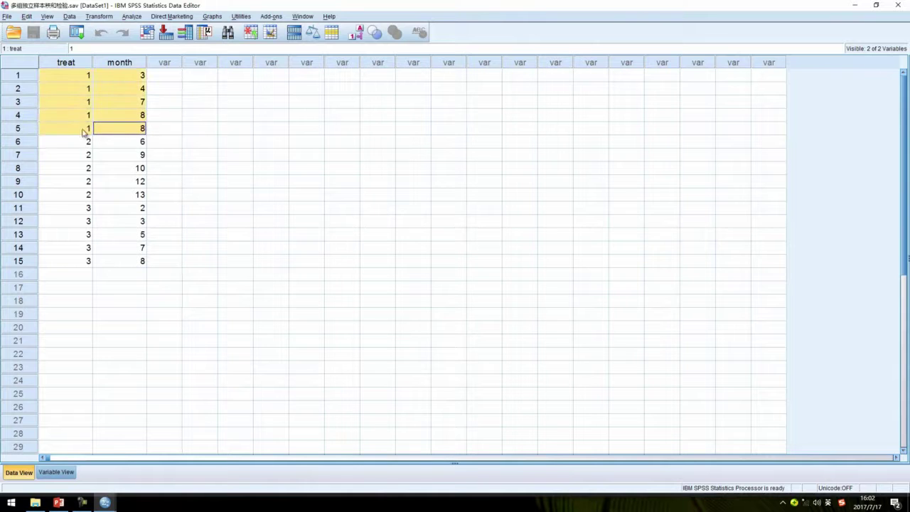
right_click(79, 75)
left_click(102, 95)
mouse_move(106, 502)
left_click(340, 442)
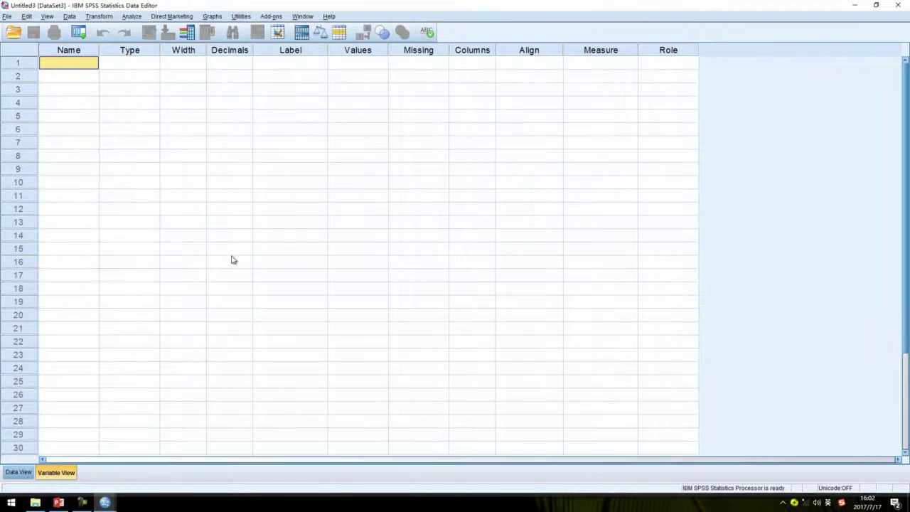
Try to paste the copied values into the first variable name of Untitled3
right_click(81, 66)
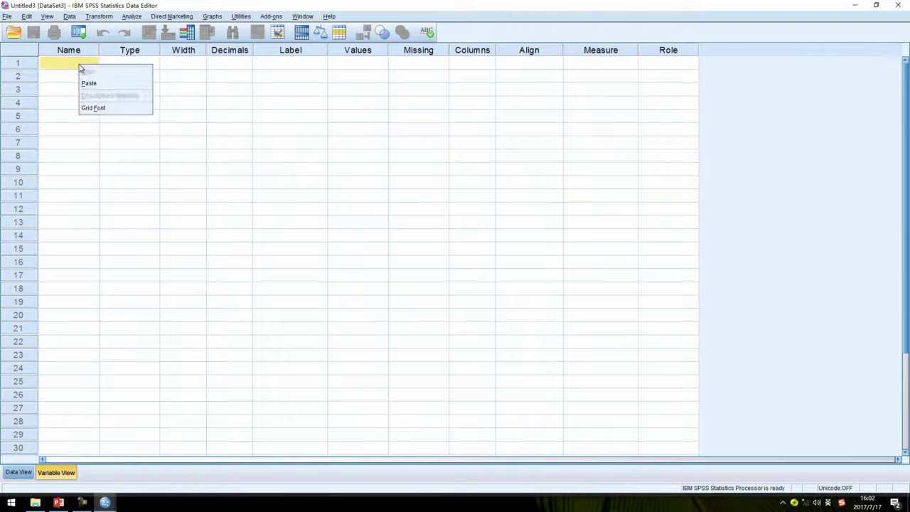
left_click(92, 89)
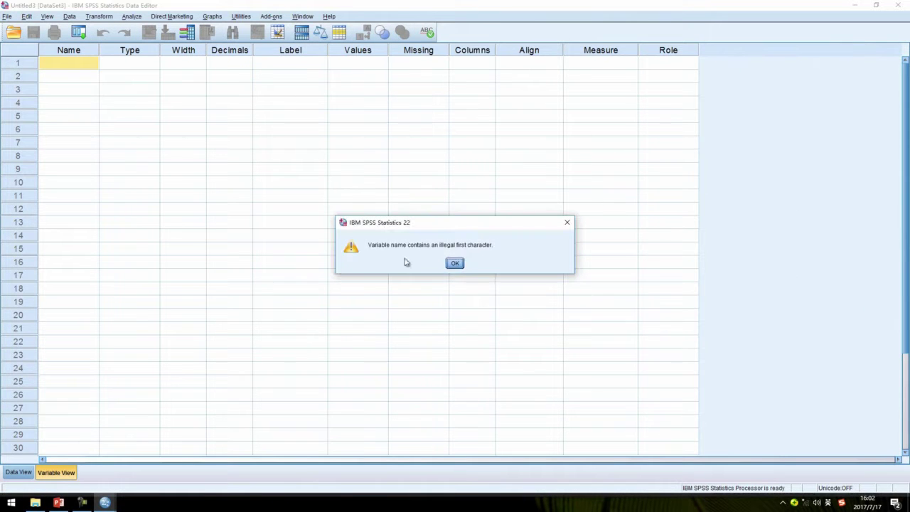
left_click(455, 263)
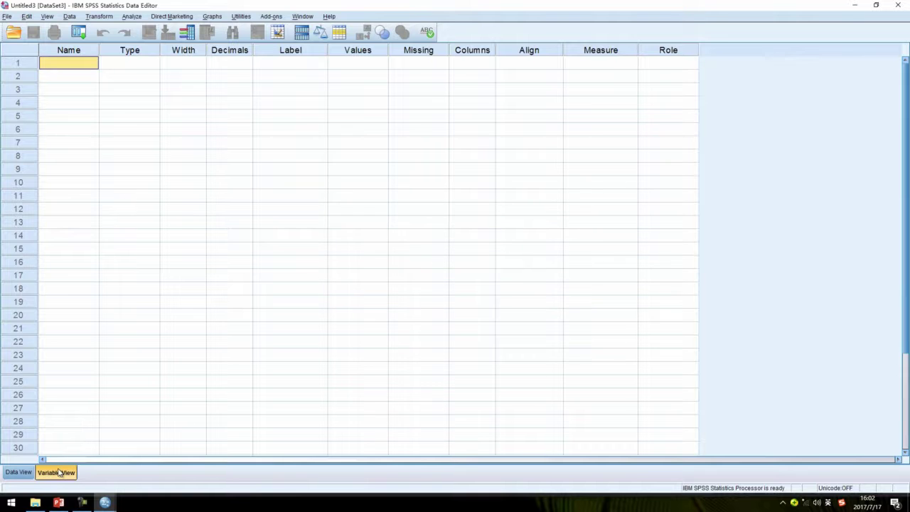
Show Untitled3's data grid and paste the copied cases starting at the first cell of case 1
left_click(19, 472)
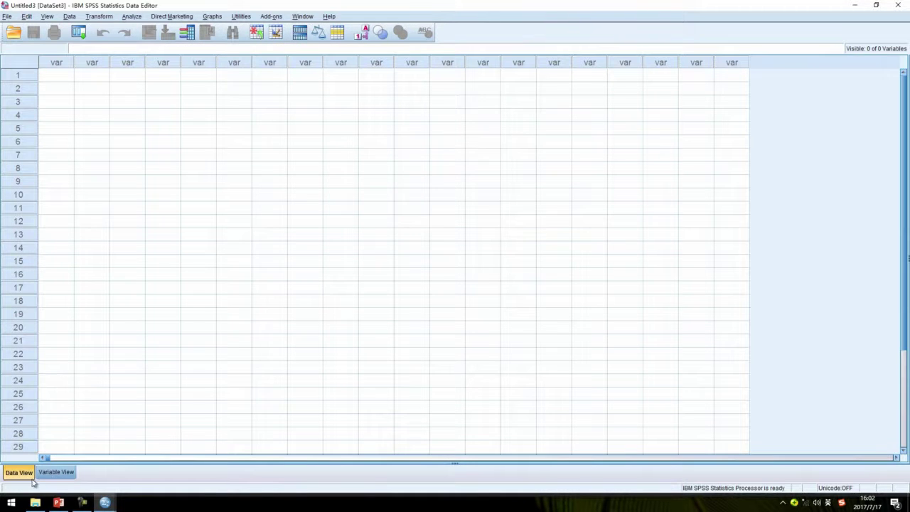
left_click(55, 77)
right_click(55, 77)
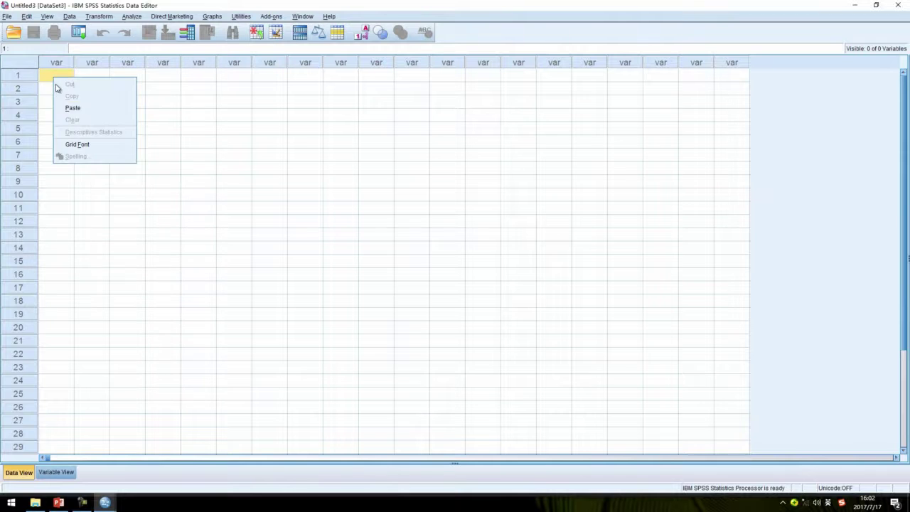
left_click(71, 109)
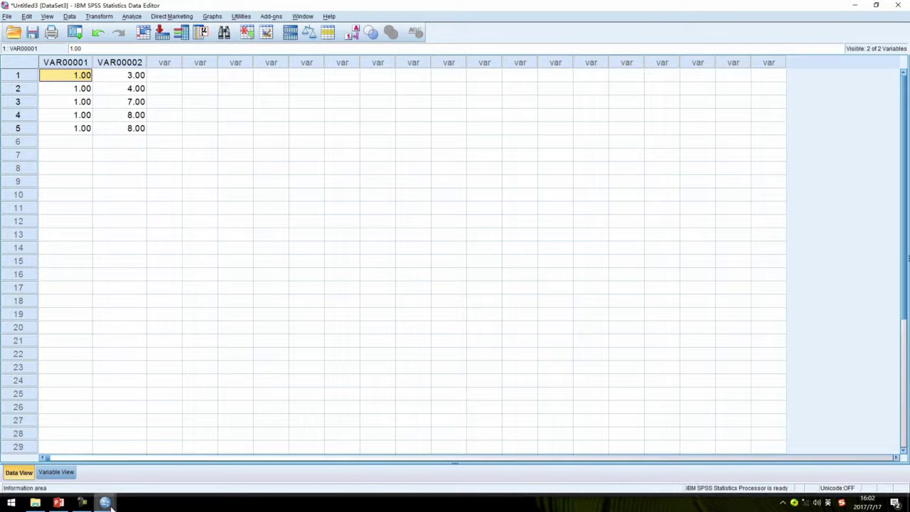
Copy the treat and month values of cases 11 to 15 from the 多组独立样本秩和检验.sav data
mouse_move(110, 506)
left_click(135, 481)
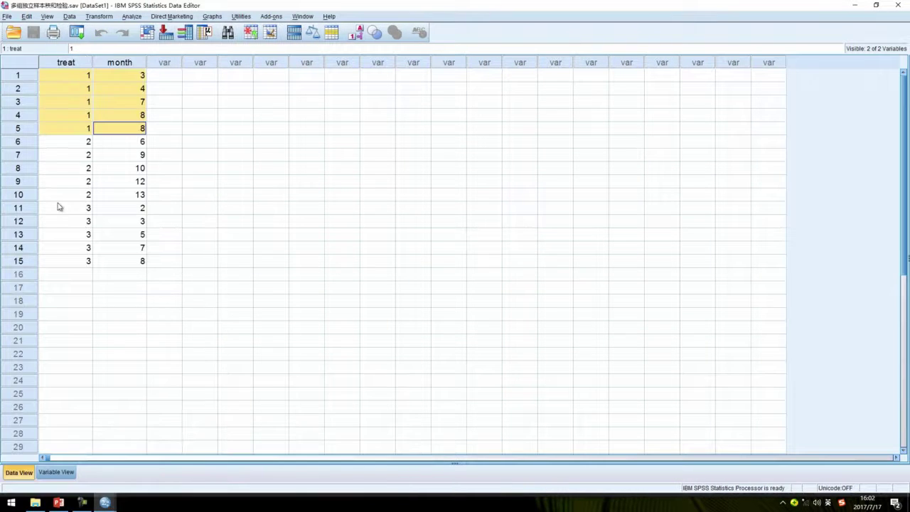
left_click_drag(86, 211, 132, 261)
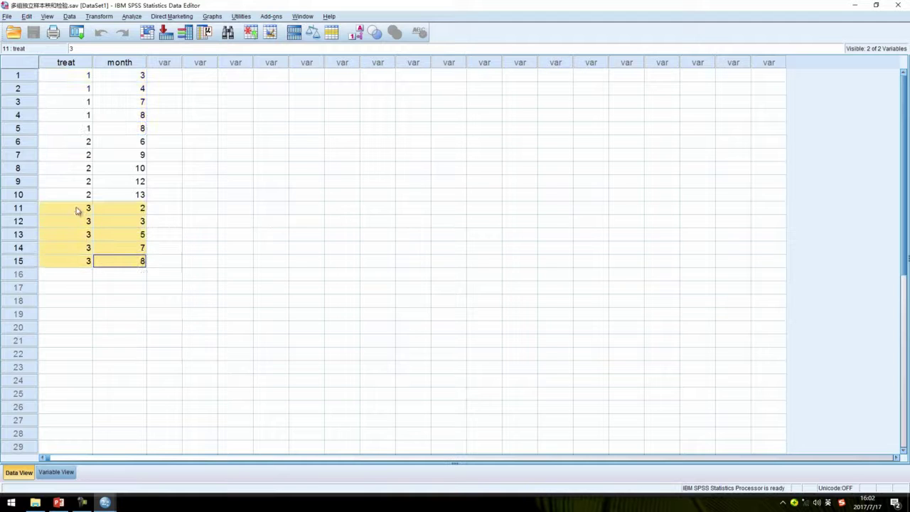
right_click(78, 210)
left_click(95, 225)
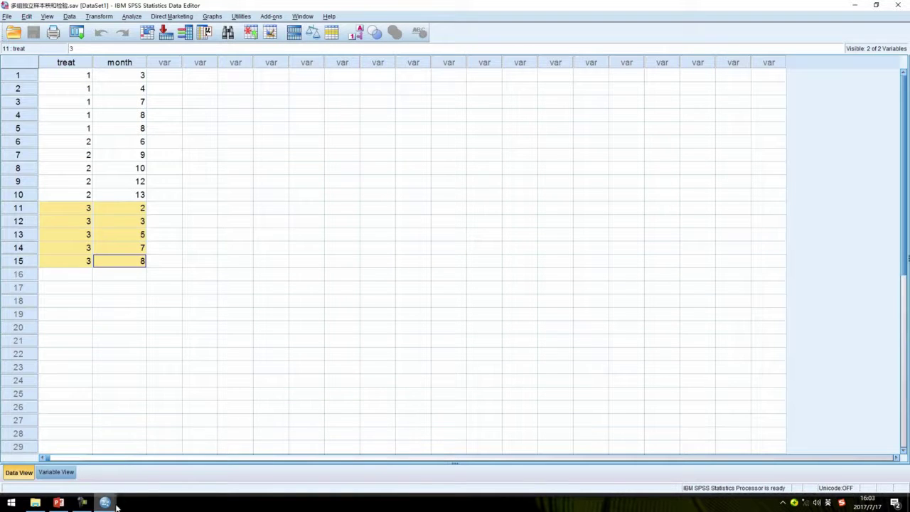
Paste the copied treatment 3 cases into Untitled3 starting at case 6 of the first variable
mouse_move(105, 503)
left_click(335, 475)
left_click(78, 143)
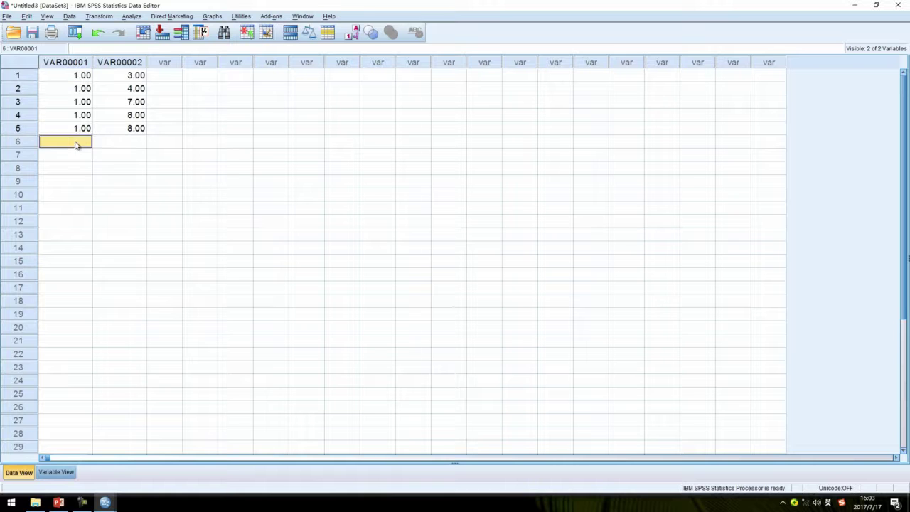
right_click(77, 144)
left_click(99, 173)
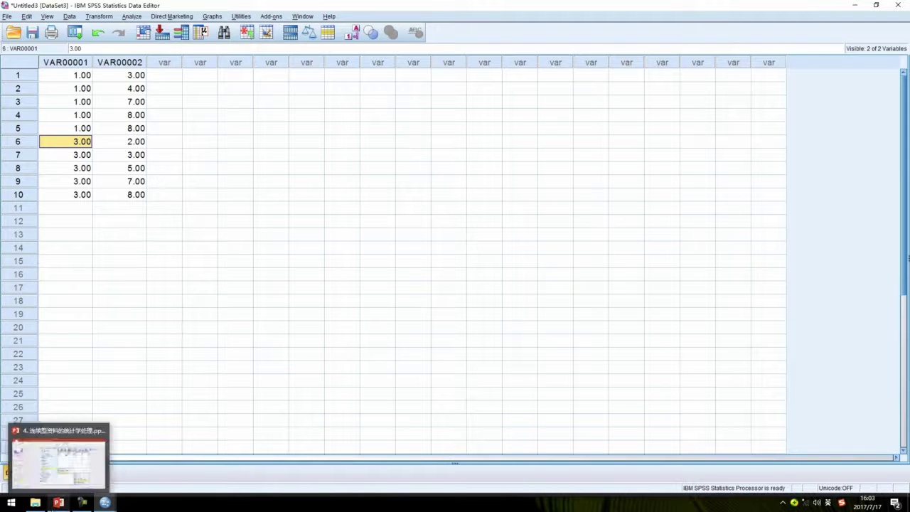
Rename Untitled3's two variables treat and effects, and return to the data values
left_click(56, 472)
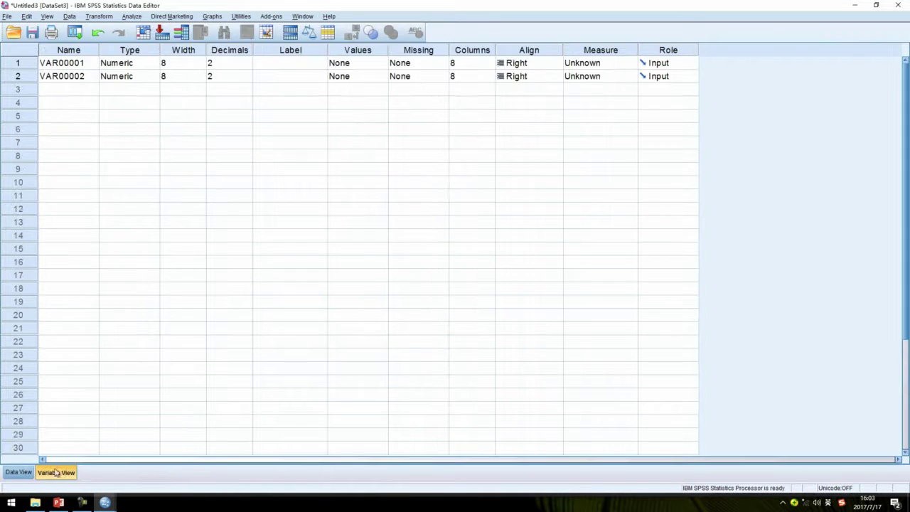
left_click(82, 65)
type("treat")
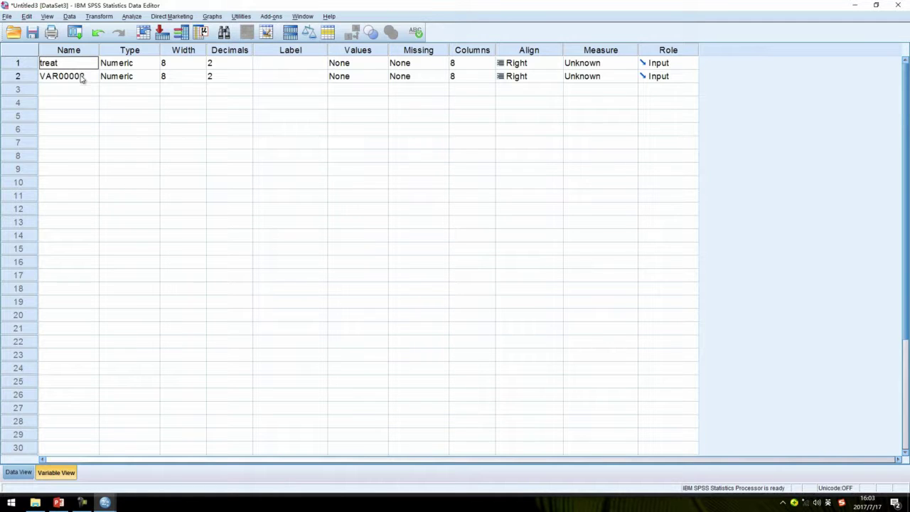
left_click(82, 78)
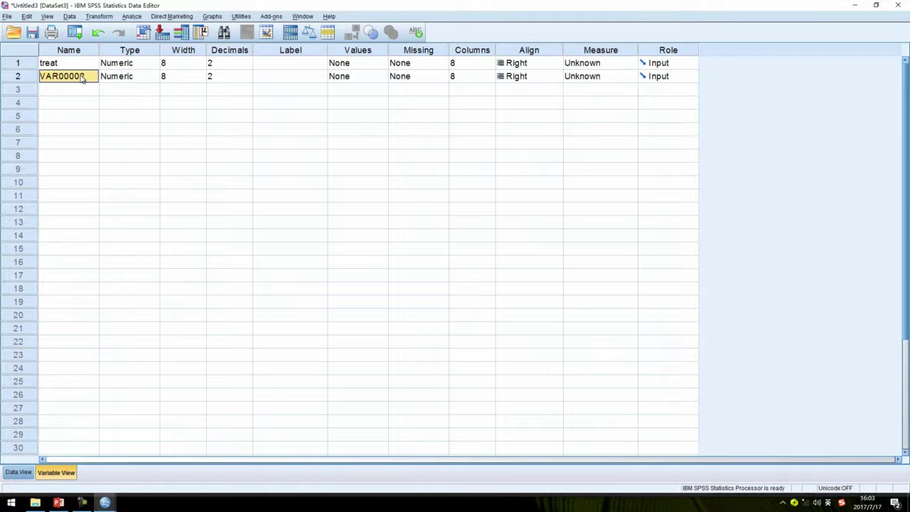
type("effects")
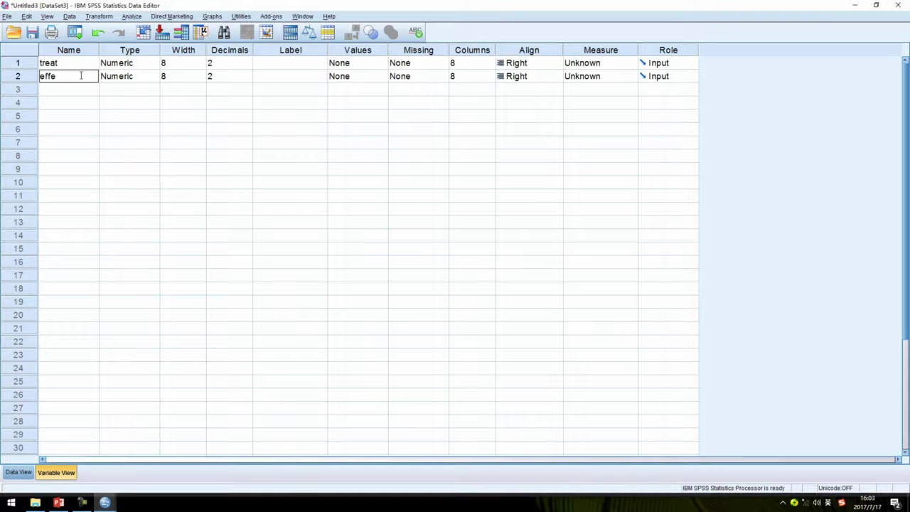
left_click(161, 118)
left_click(17, 472)
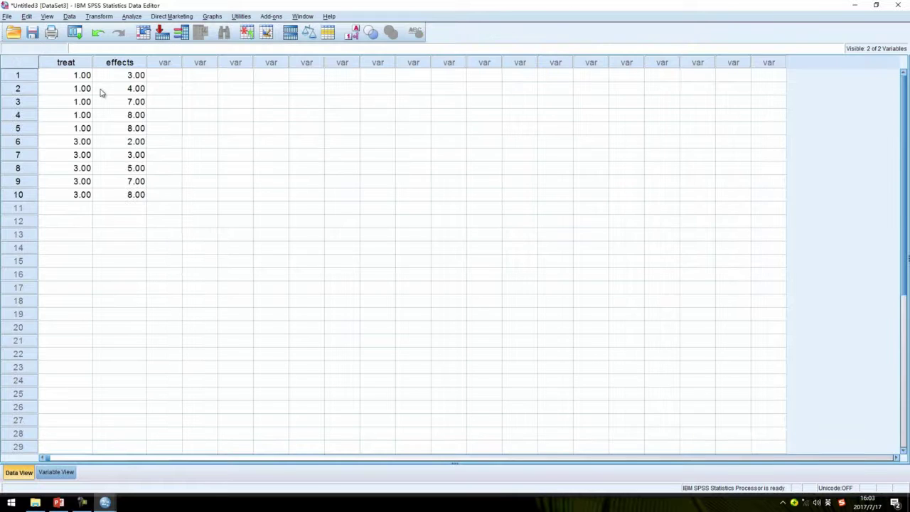
Set up a legacy nonparametric test for two independent samples with effects as test variable and treat as grouping variable
left_click(67, 64)
left_click(130, 62)
left_click(132, 15)
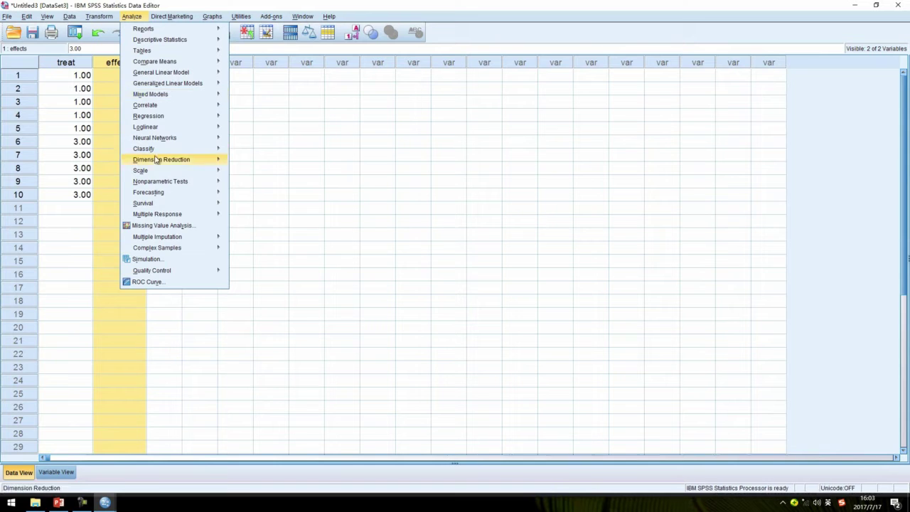
mouse_move(160, 182)
mouse_move(262, 218)
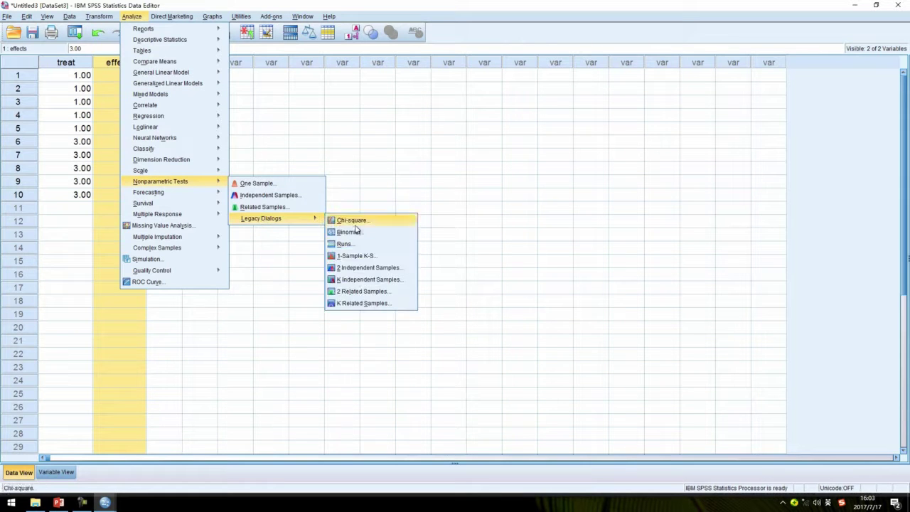
left_click(367, 268)
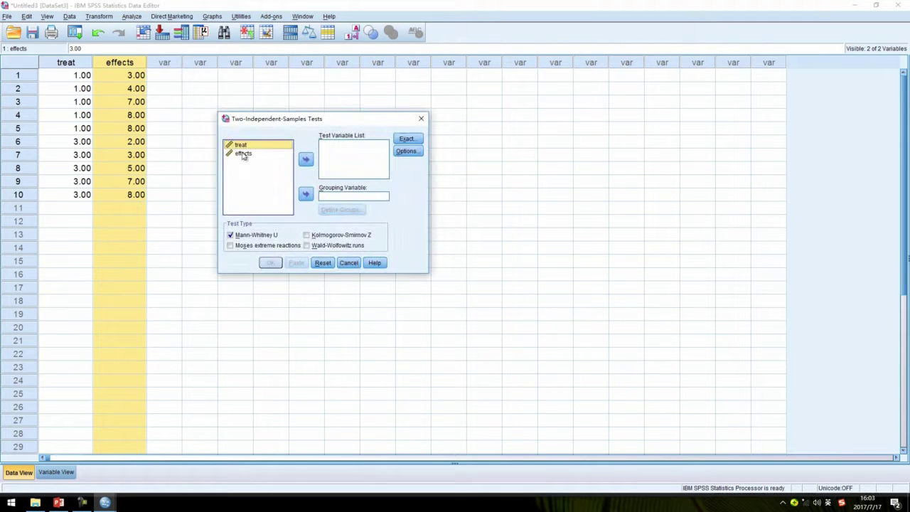
left_click(243, 154)
left_click(305, 158)
left_click(242, 145)
left_click(306, 194)
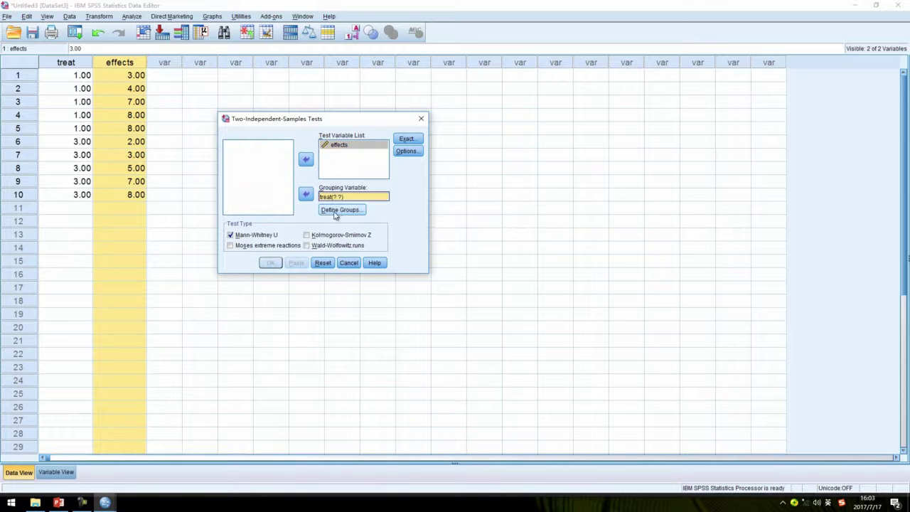
Define the groups of the treat grouping variable as 1 and 3
left_click(336, 212)
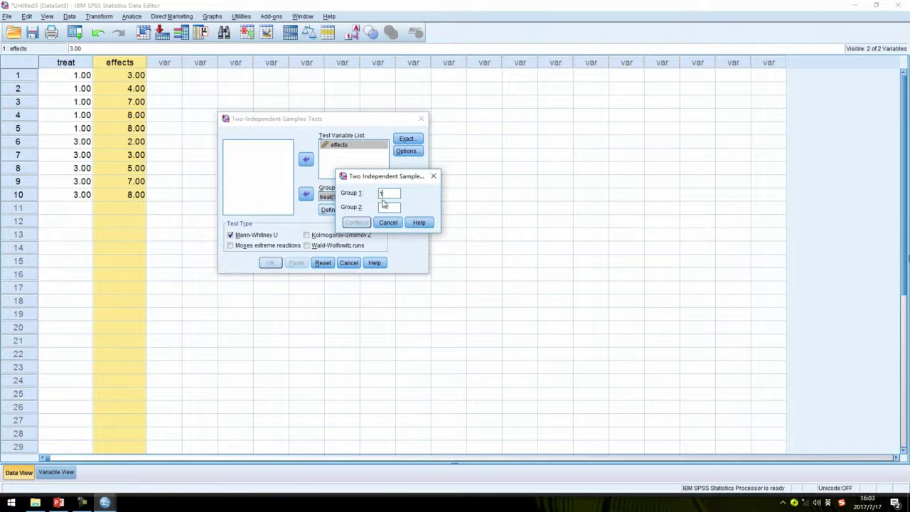
left_click(384, 207)
type("3")
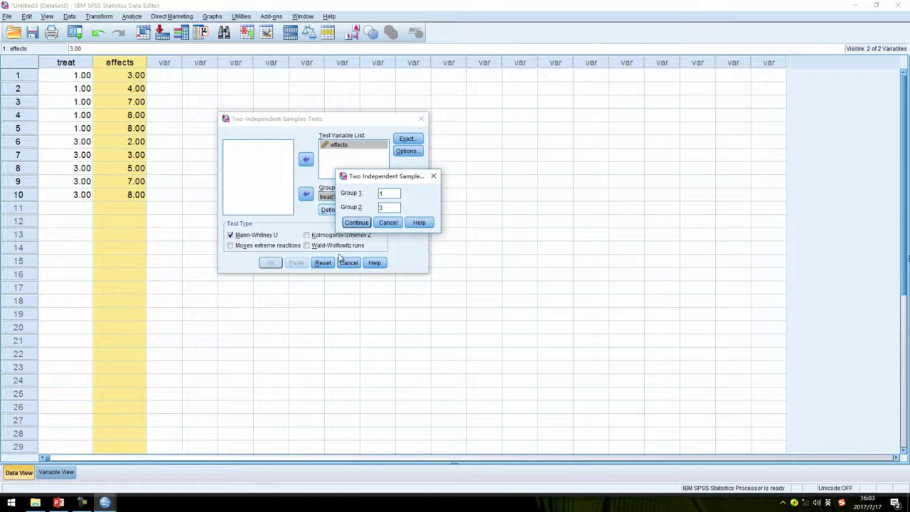
left_click(357, 223)
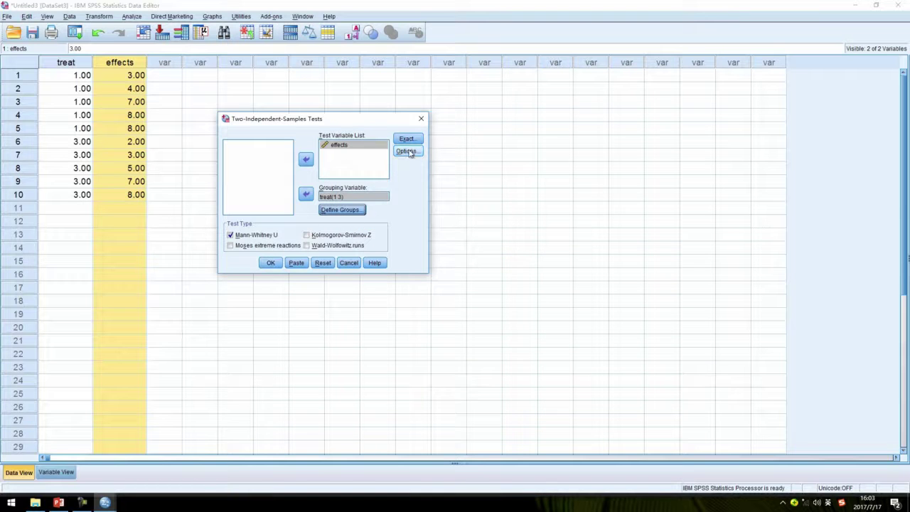
Include descriptive statistics and quartiles in the Mann-Whitney U comparison of treatments 1 and 3 and run it
left_click(407, 150)
left_click(289, 179)
left_click(324, 177)
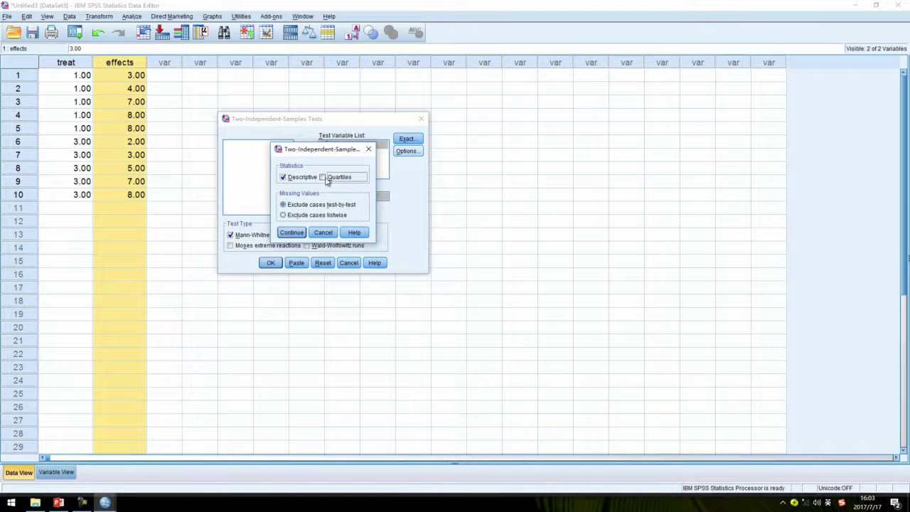
left_click(292, 232)
left_click(271, 263)
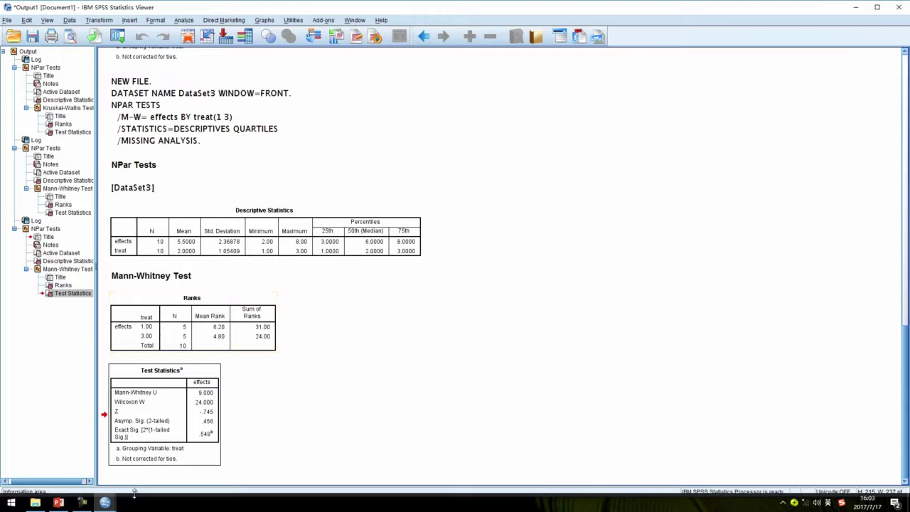
Return from the output to the 多组独立样本秩和检验.sav data
mouse_move(106, 503)
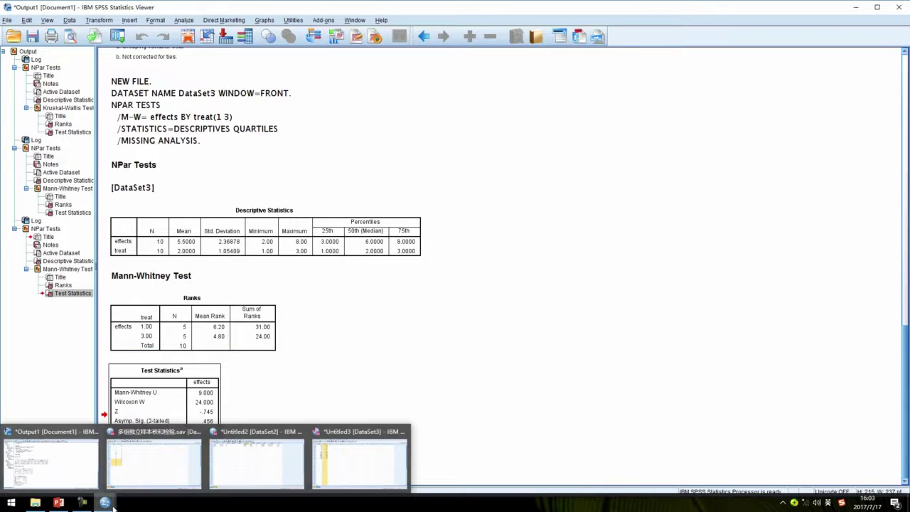
left_click(150, 464)
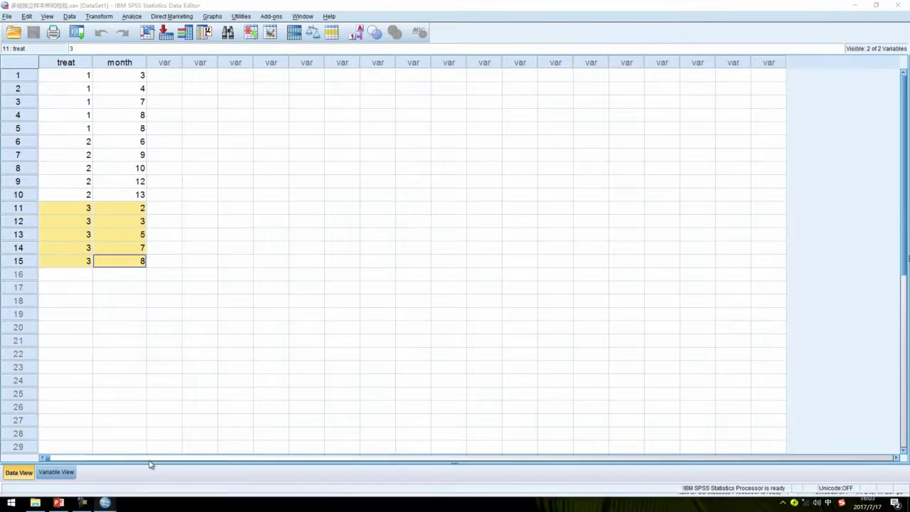
left_click(7, 17)
mouse_move(17, 32)
left_click(184, 32)
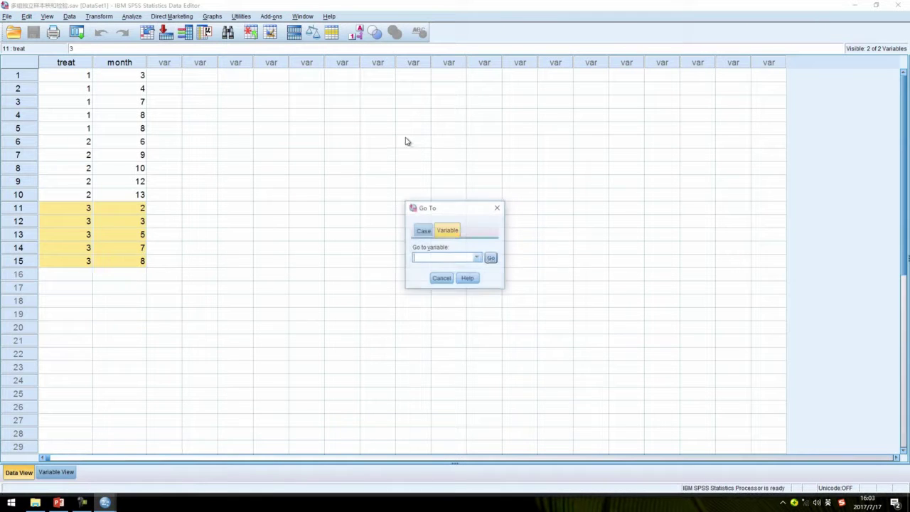
left_click(441, 278)
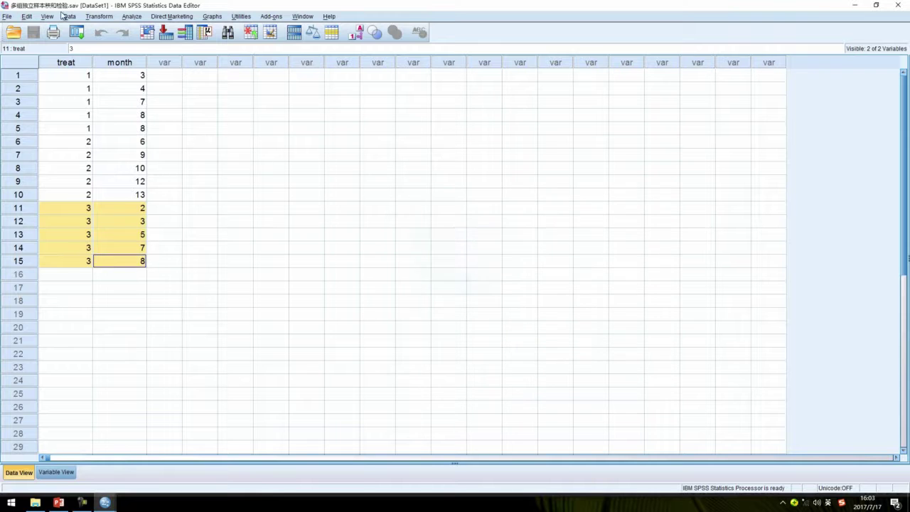
Create a new blank dataset for the next pairwise comparison
left_click(6, 16)
mouse_move(21, 32)
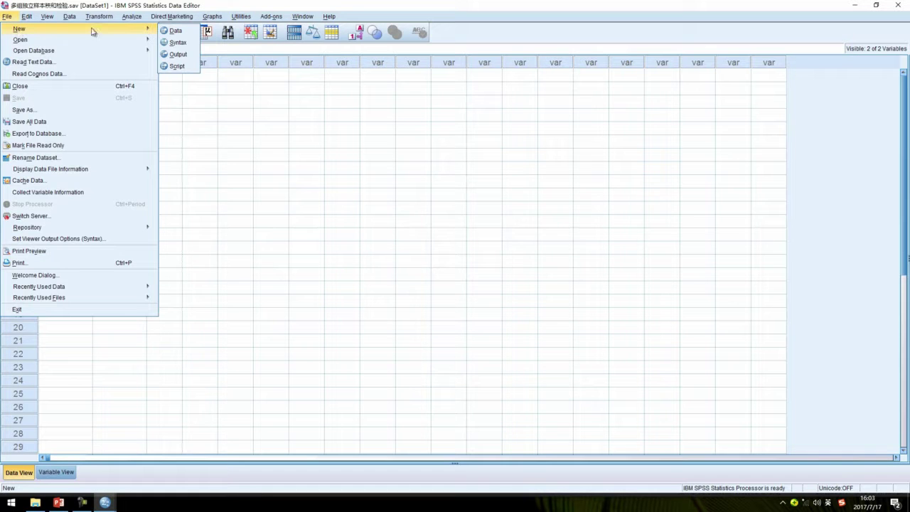
left_click(175, 32)
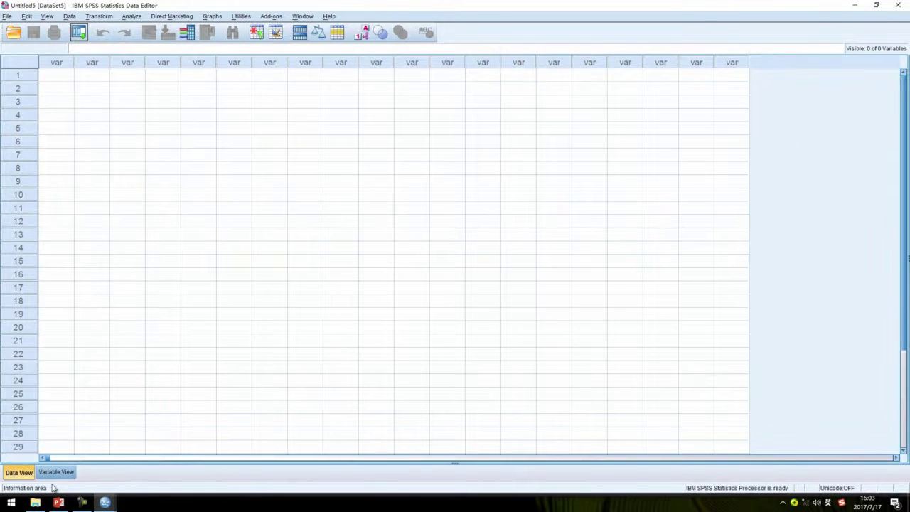
Copy the treat and month values of treatments 2 and 3 (rows 6 to 15) from 多组独立样本秩和检验.sav
mouse_move(105, 503)
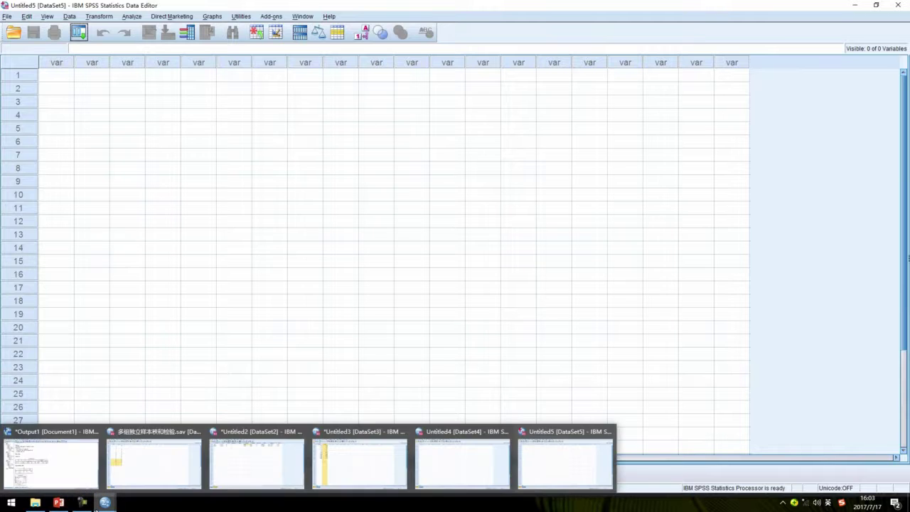
left_click(146, 477)
left_click_drag(80, 151, 135, 268)
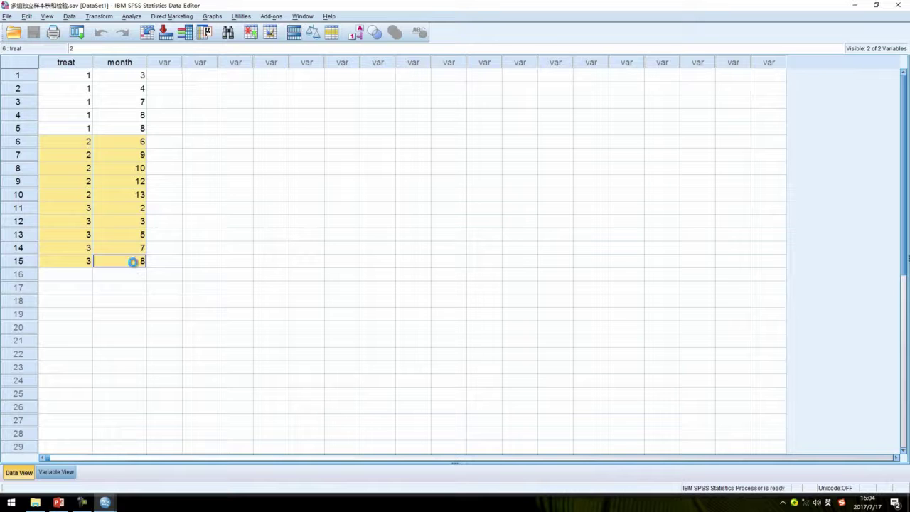
Close the surplus blank dataset Untitled5
mouse_move(105, 503)
mouse_move(538, 476)
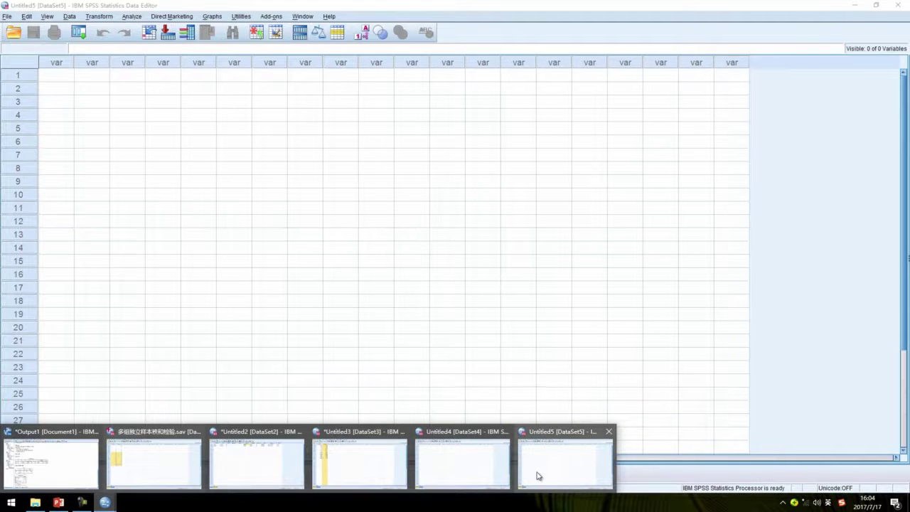
left_click(610, 432)
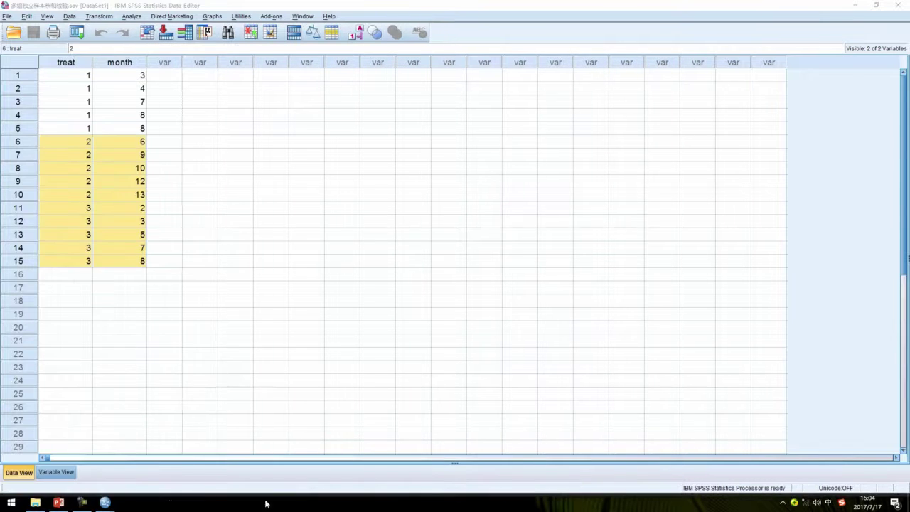
Paste the copied treatment 2 and 3 cases into the blank dataset Untitled4, starting at its first cell
mouse_move(105, 502)
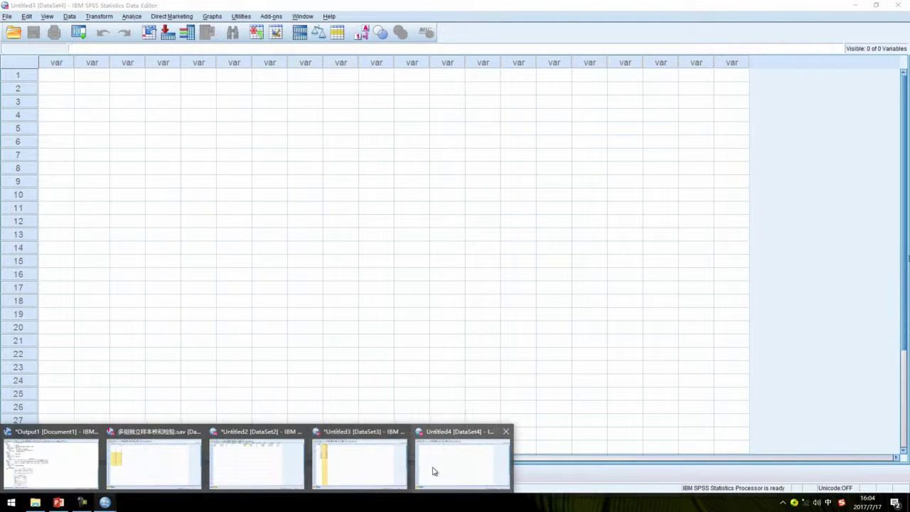
left_click(432, 472)
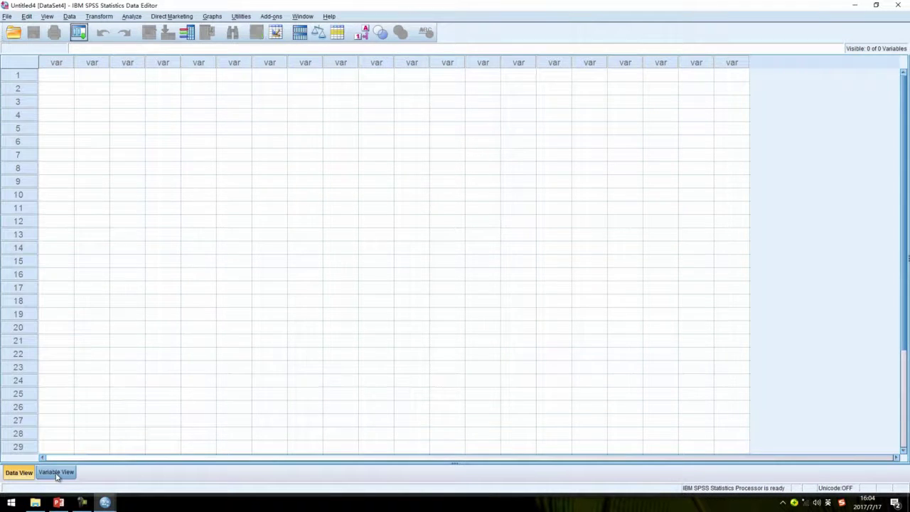
right_click(58, 78)
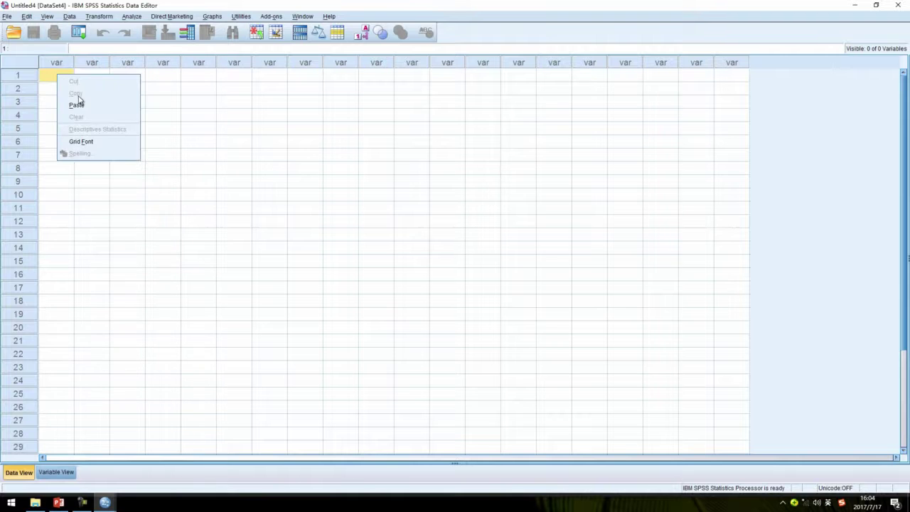
left_click(76, 105)
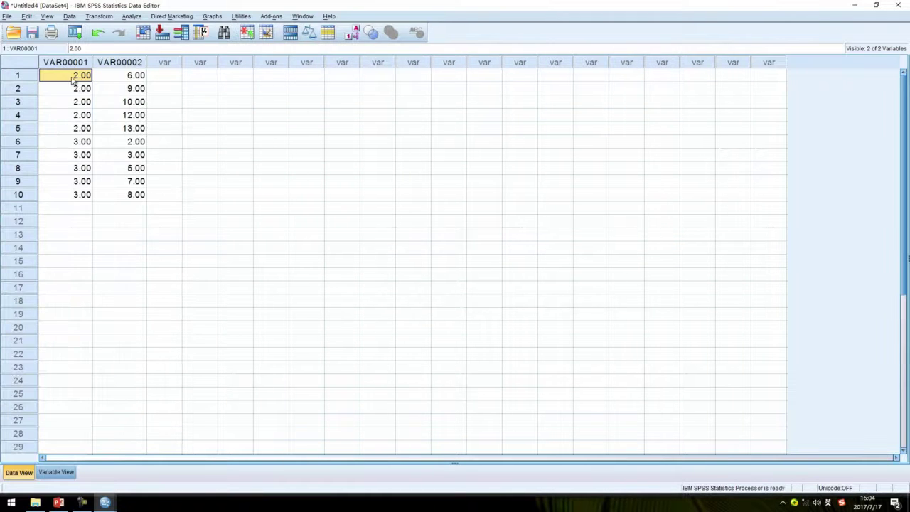
Rename the variable VAR00001 as treat
left_click(56, 473)
left_click(83, 66)
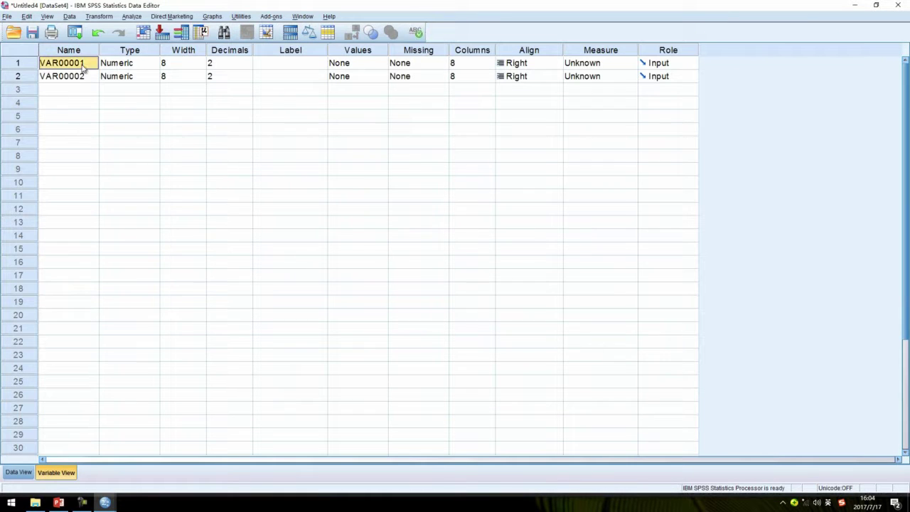
double_click(84, 65)
left_click_drag(84, 64, 2, 67)
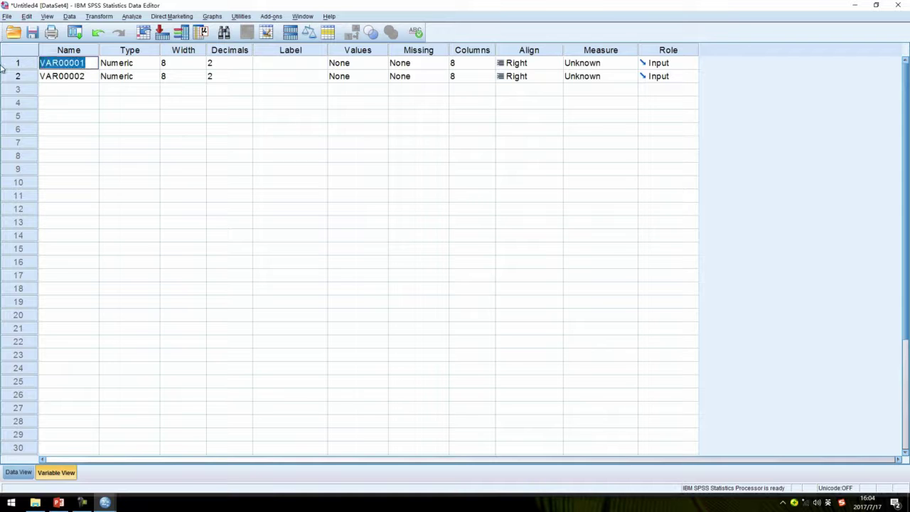
type("treat")
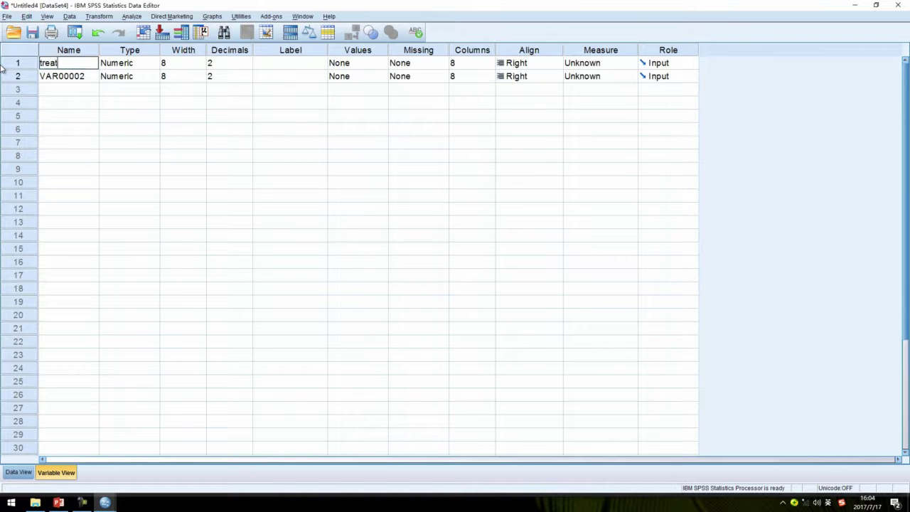
Rename the variable VAR00002 as effect and return to the dataset's case values
left_click(83, 81)
double_click(86, 83)
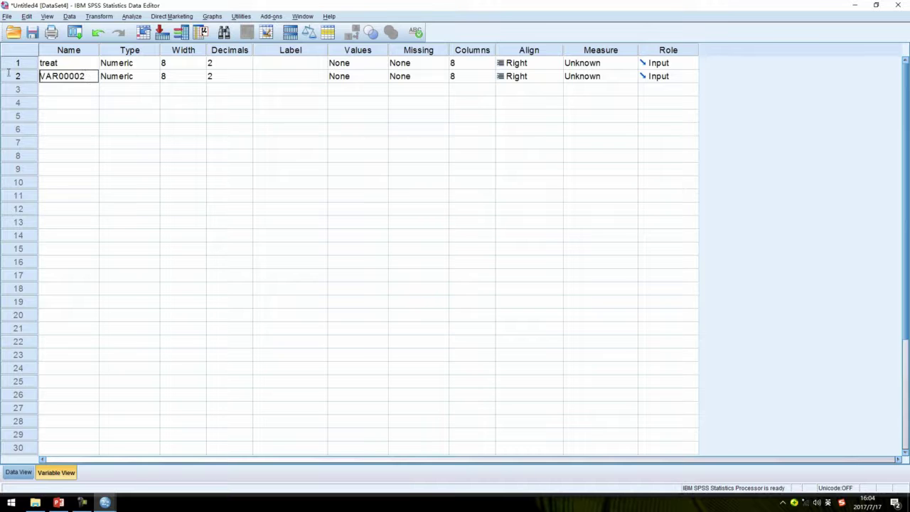
left_click_drag(92, 78, 13, 79)
type("effect")
left_click(146, 129)
left_click(153, 129)
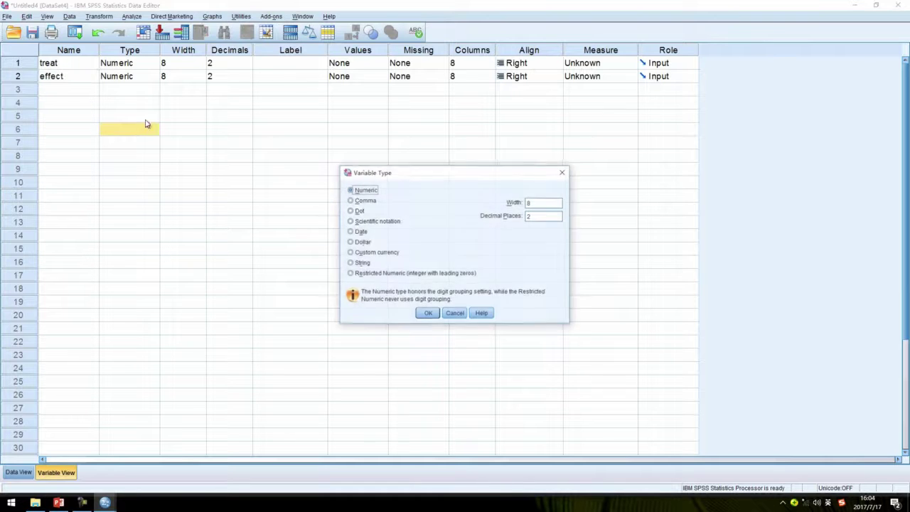
left_click(455, 314)
left_click(24, 473)
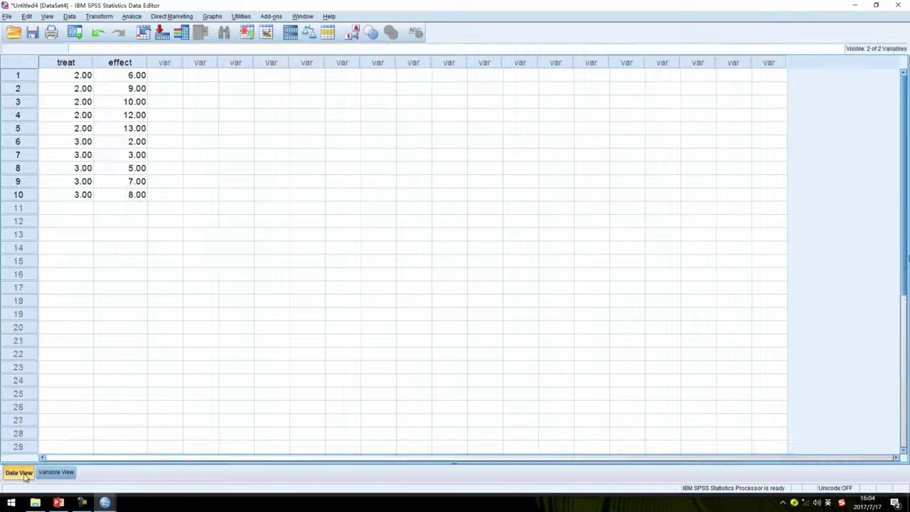
Set up a legacy two-independent-samples nonparametric test with effect as the test variable and treat as the grouping variable
left_click(133, 16)
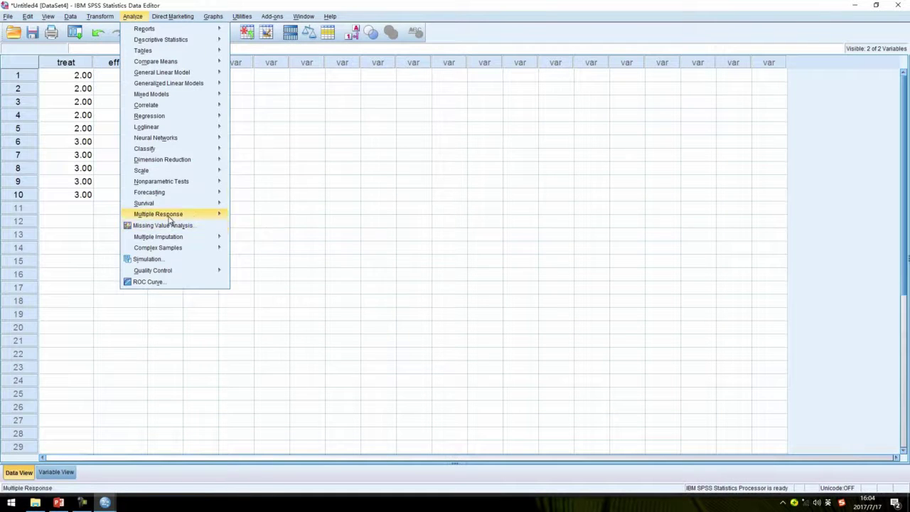
mouse_move(206, 181)
mouse_move(264, 220)
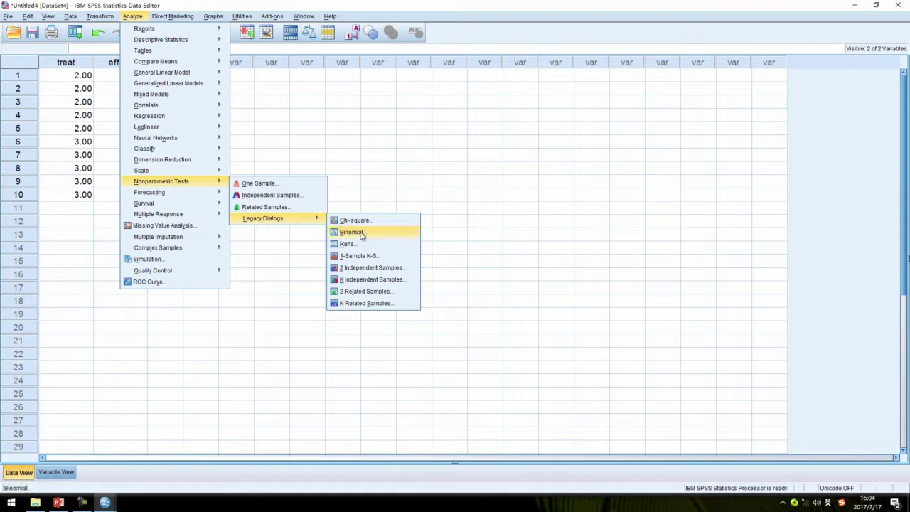
left_click(414, 267)
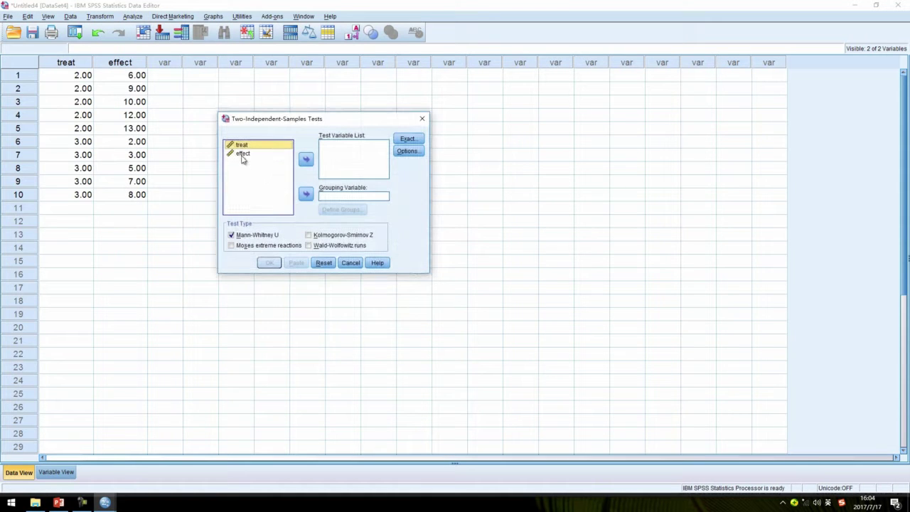
left_click(240, 153)
double_click(239, 153)
left_click(245, 146)
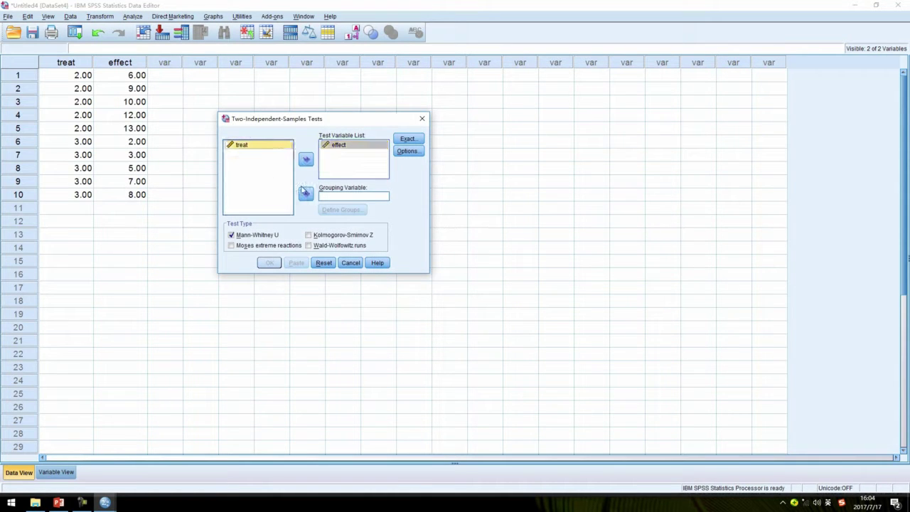
left_click(306, 194)
Define the treat groups as 2 and 3 and run the Mann-Whitney U test
left_click(344, 211)
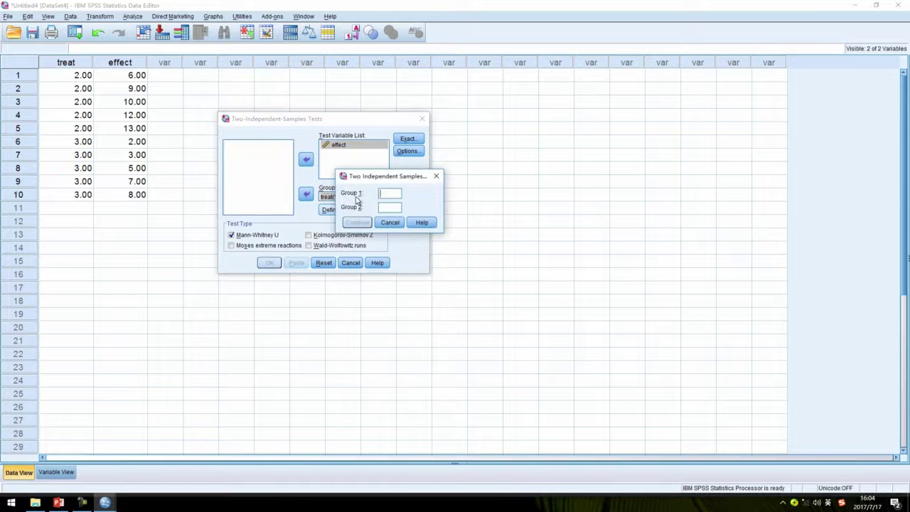
type("2")
type("3")
left_click(357, 222)
left_click(268, 262)
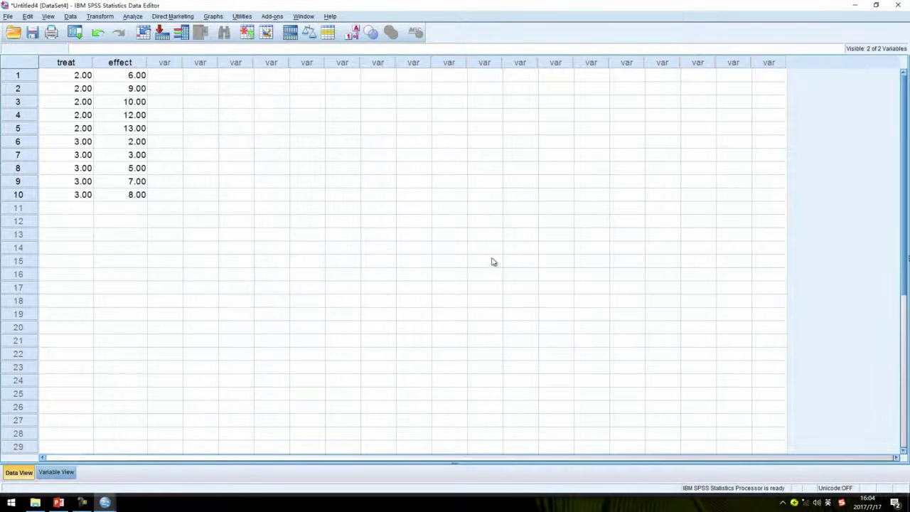
Examine the significance values in the Test Statistics tables of the three pairwise Mann-Whitney tests in the output
mouse_move(105, 503)
left_click(48, 459)
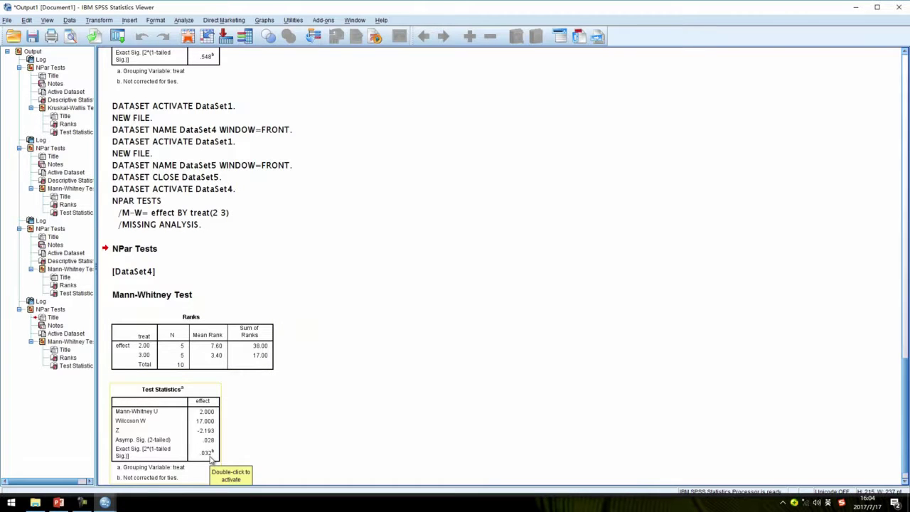
scroll(211, 461, "up", 5)
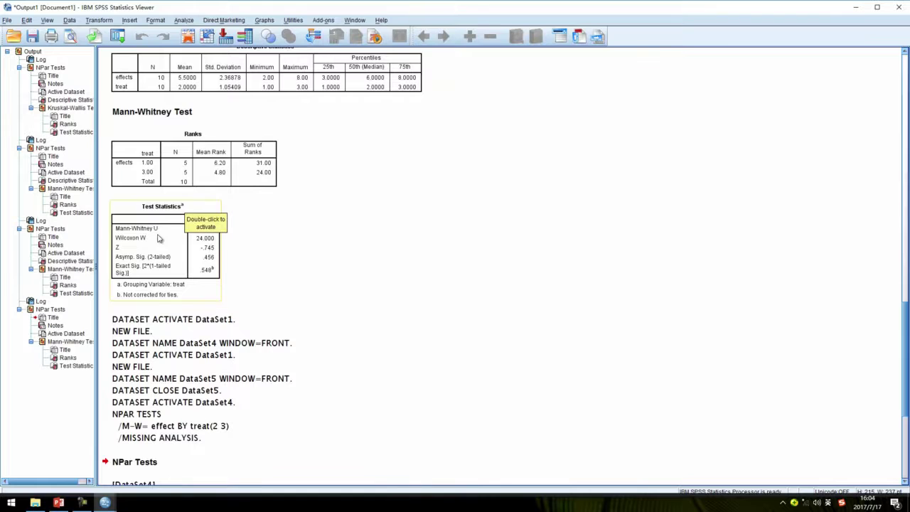
left_click(49, 229)
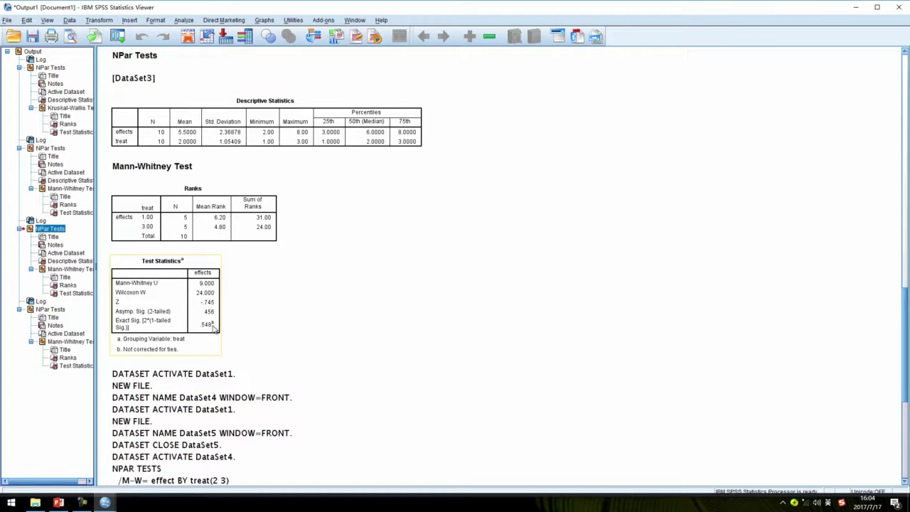
scroll(215, 320, "down", 7)
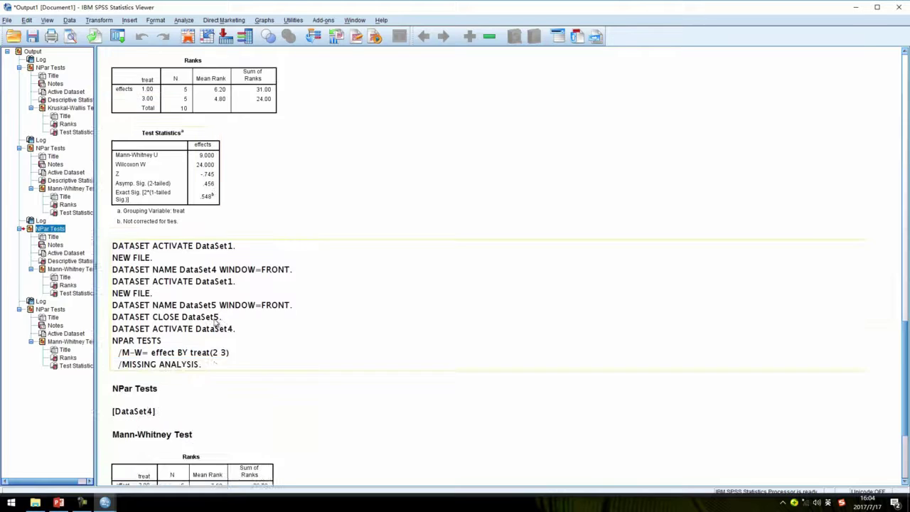
left_click(209, 365)
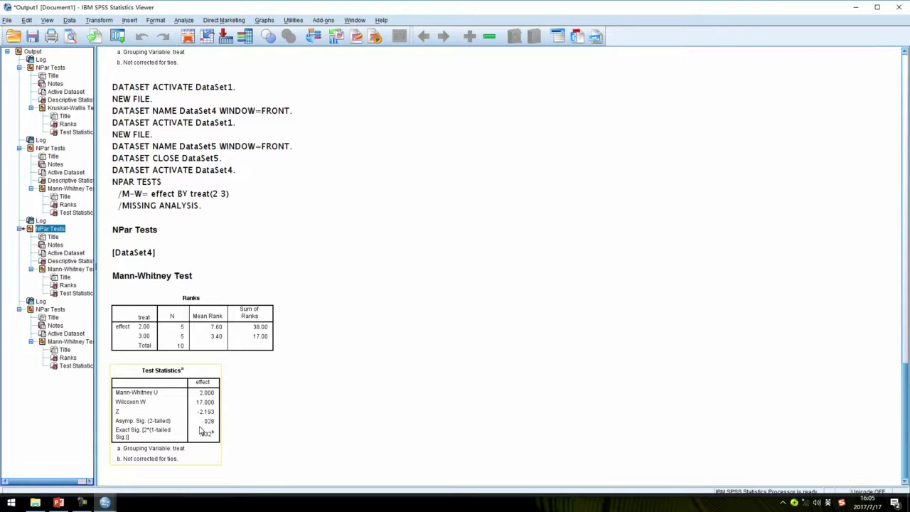
scroll(210, 426, "up", 5)
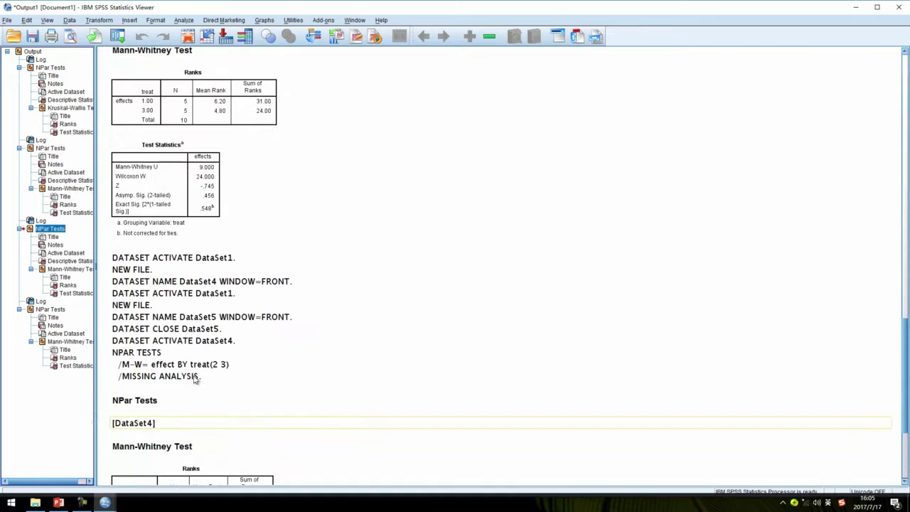
scroll(184, 200, "up", 8)
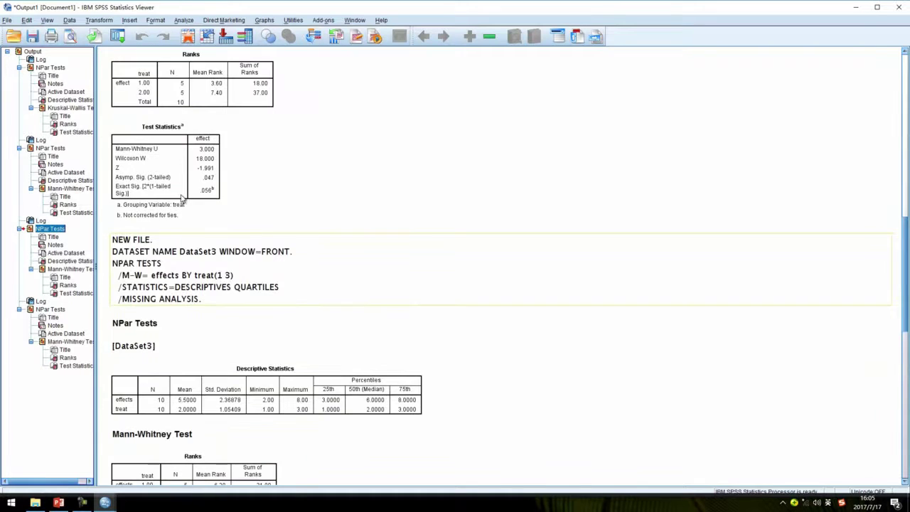
left_click(183, 178)
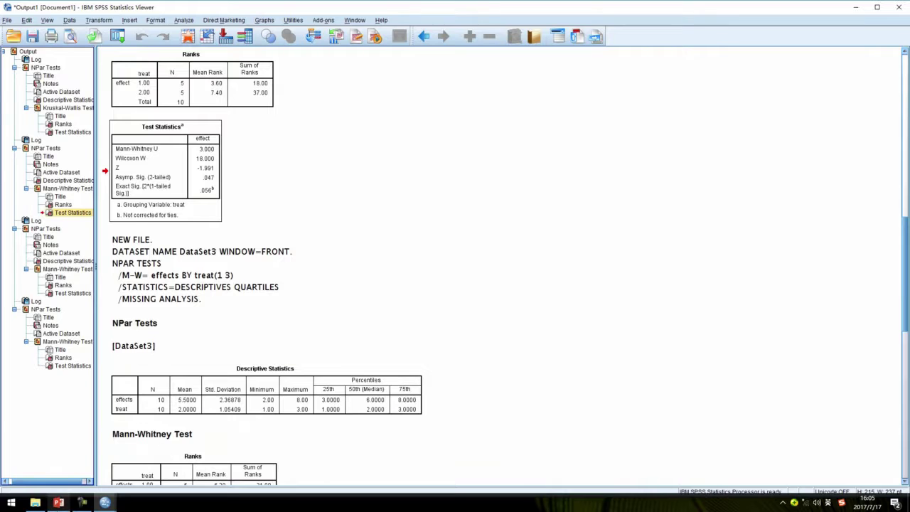
Switch to the PowerPoint presentation and start the slide show from slide 40, the three-treatment survival case
left_click(58, 503)
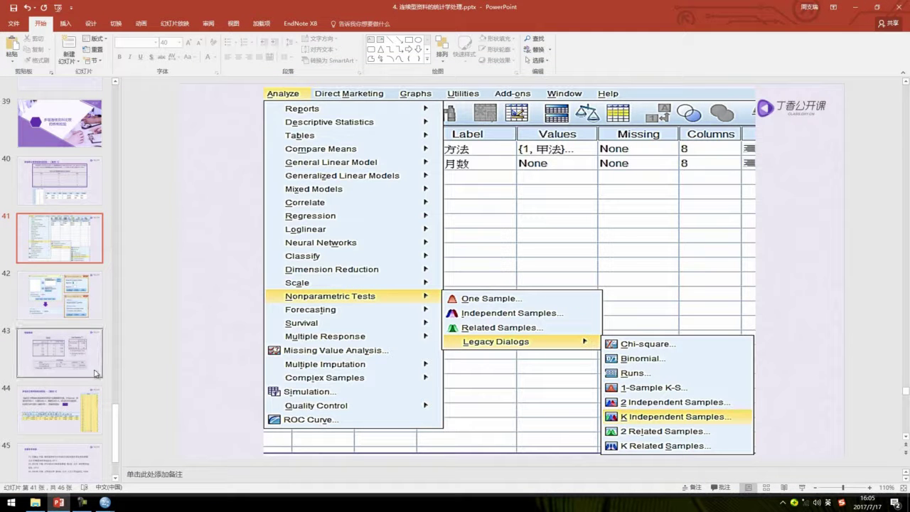
left_click(76, 179)
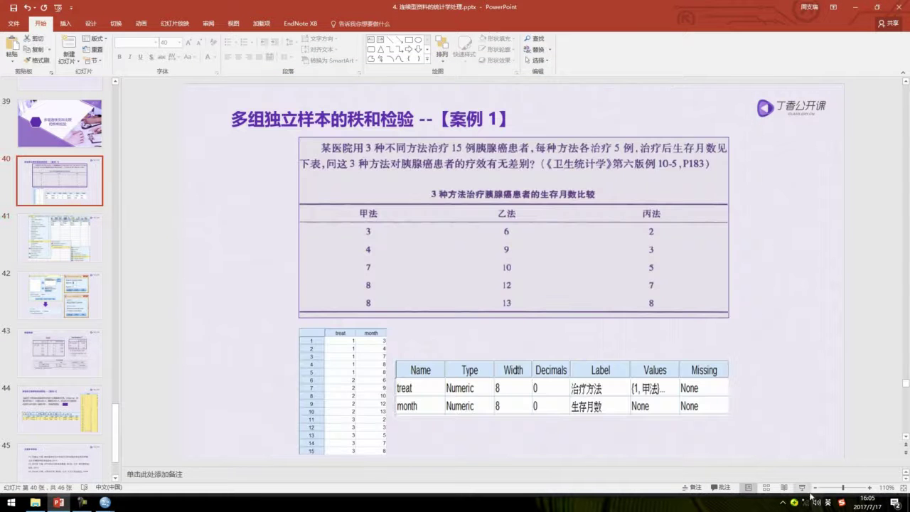
left_click(802, 488)
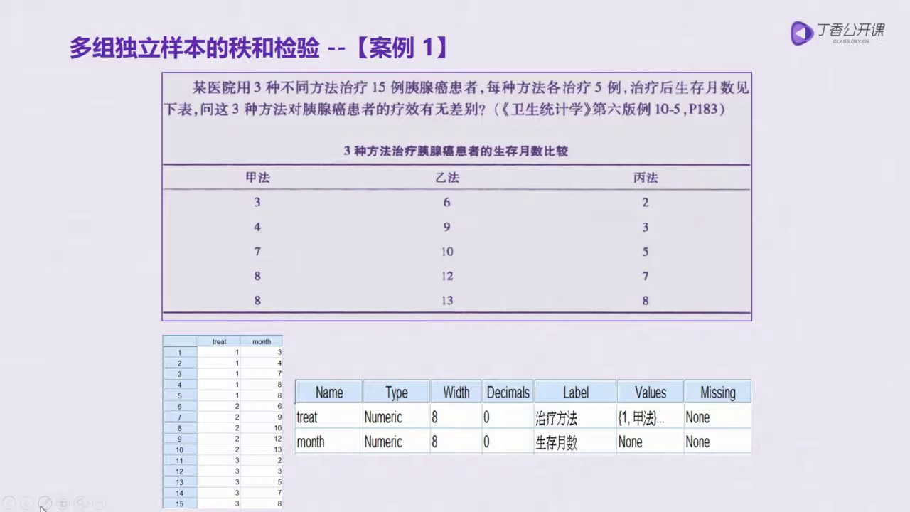
Handwrite the fraction 0.05 / 3 in yellow ink beside the case description on the slide
left_click(43, 504)
left_click(29, 436)
mouse_move(69, 136)
left_mouse_down()
mouse_move(63, 146)
mouse_move(74, 132)
mouse_move(108, 138)
left_mouse_up()
left_click(85, 150)
mouse_move(129, 120)
left_mouse_down()
mouse_move(129, 147)
mouse_move(156, 122)
left_mouse_up()
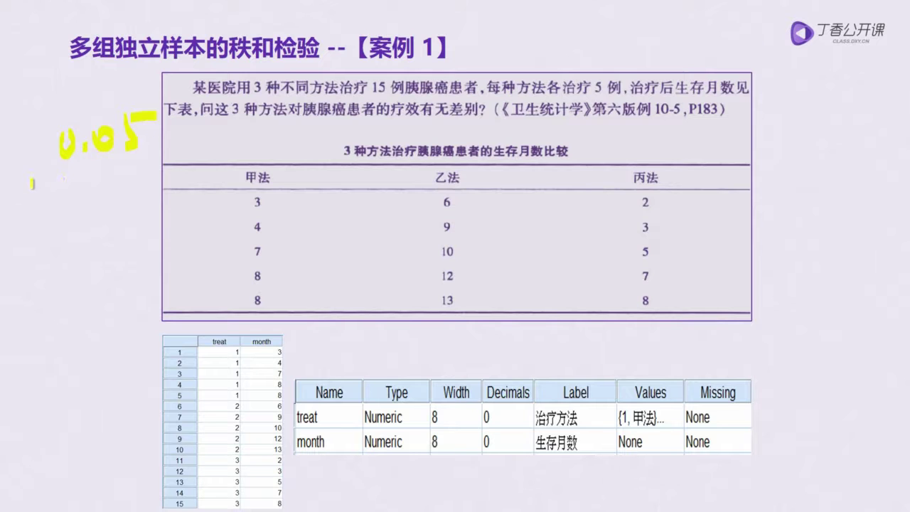
left_click_drag(32, 185, 210, 161)
mouse_move(100, 194)
left_mouse_down()
mouse_move(113, 196)
mouse_move(100, 233)
left_mouse_up()
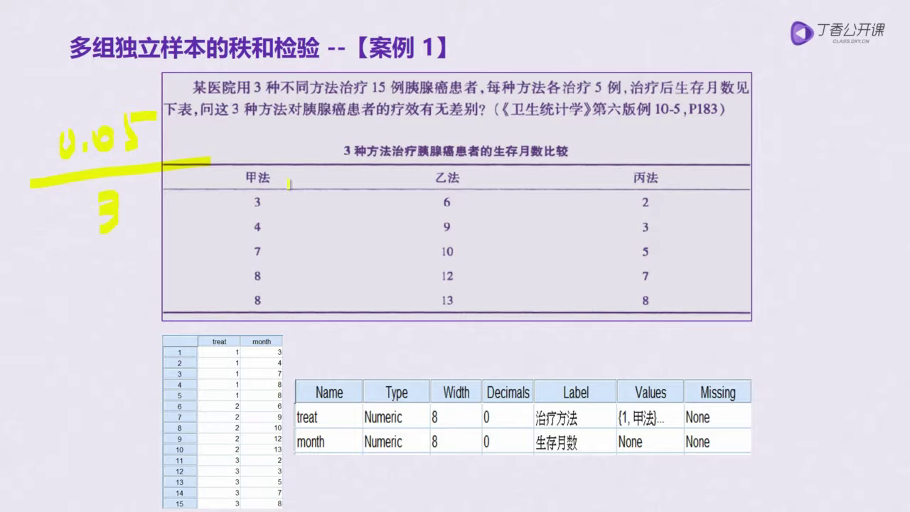
Handwrite "P <" in front of the fraction and "P < 0.017" below it as the adjusted significance criterion
mouse_move(8, 163)
left_mouse_down()
mouse_move(2, 231)
mouse_move(7, 169)
mouse_move(9, 184)
mouse_move(34, 173)
mouse_move(15, 192)
mouse_move(41, 207)
left_mouse_up()
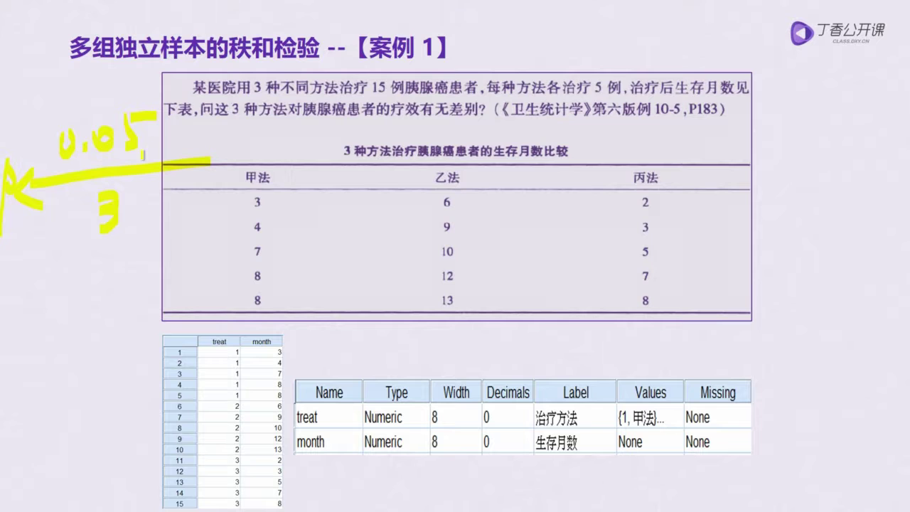
mouse_move(37, 303)
left_mouse_down()
mouse_move(33, 357)
mouse_move(57, 306)
mouse_move(101, 310)
mouse_move(111, 333)
left_mouse_up()
mouse_move(127, 303)
left_mouse_down()
mouse_move(144, 294)
mouse_move(161, 317)
mouse_move(185, 321)
left_mouse_up()
mouse_move(200, 273)
left_mouse_down()
mouse_move(212, 310)
mouse_move(210, 364)
left_mouse_up()
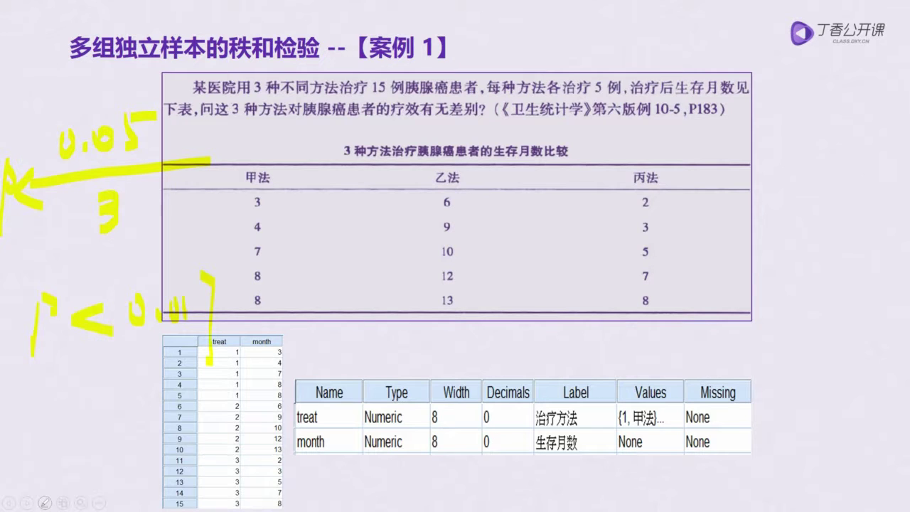
Underline the handwritten "P < 0.017" on the slide with the yellow highlighter
left_click(45, 504)
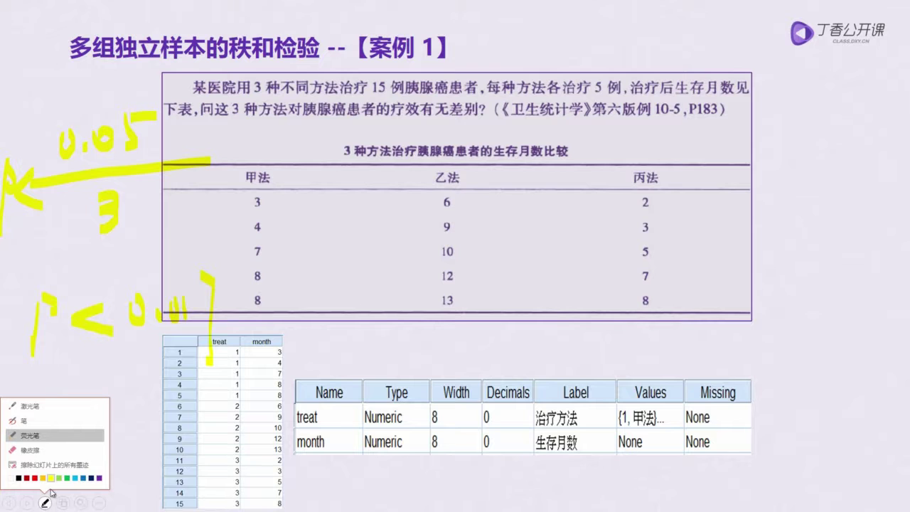
left_click(51, 478)
left_click_drag(14, 359, 275, 326)
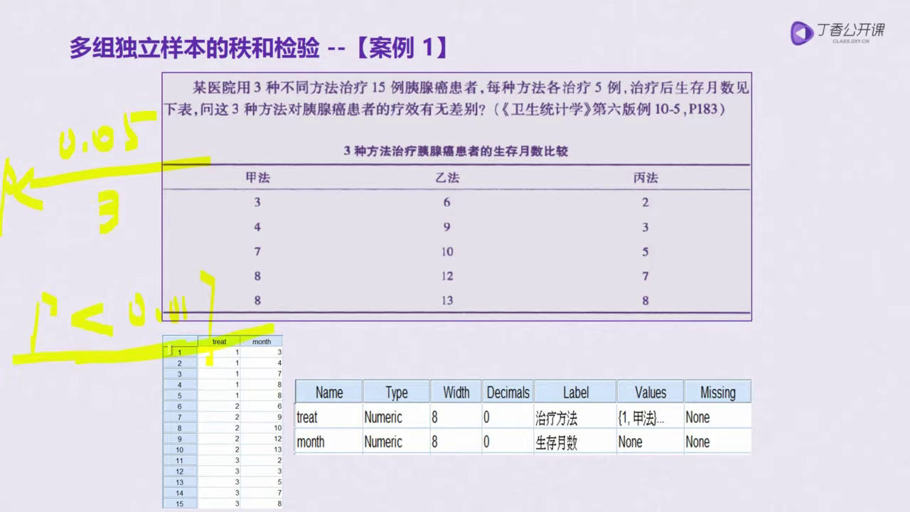
Erase all ink from the slide and end the slide show
left_click(44, 503)
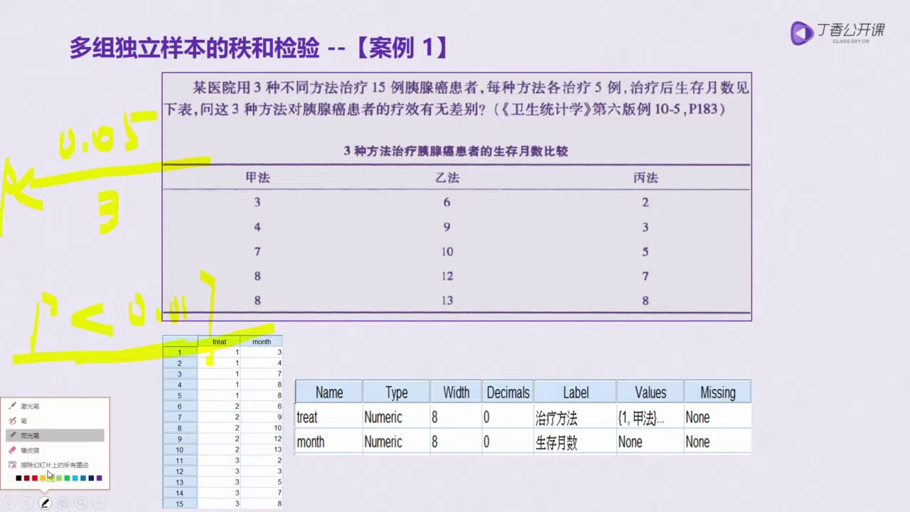
left_click(51, 475)
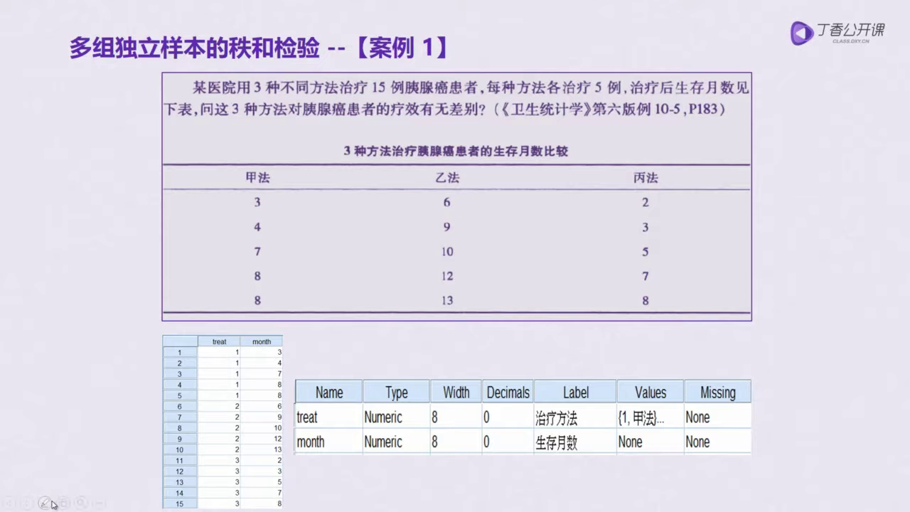
key("Escape")
Switch to the SPSS output and compare the significance values of the three pairwise Mann-Whitney tests with the adjusted level
mouse_move(106, 502)
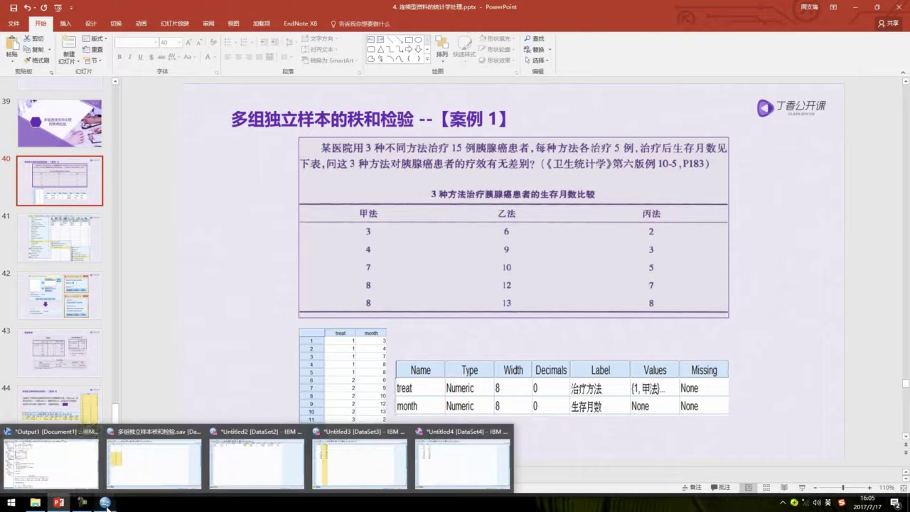
left_click(57, 466)
scroll(222, 425, "down", 10)
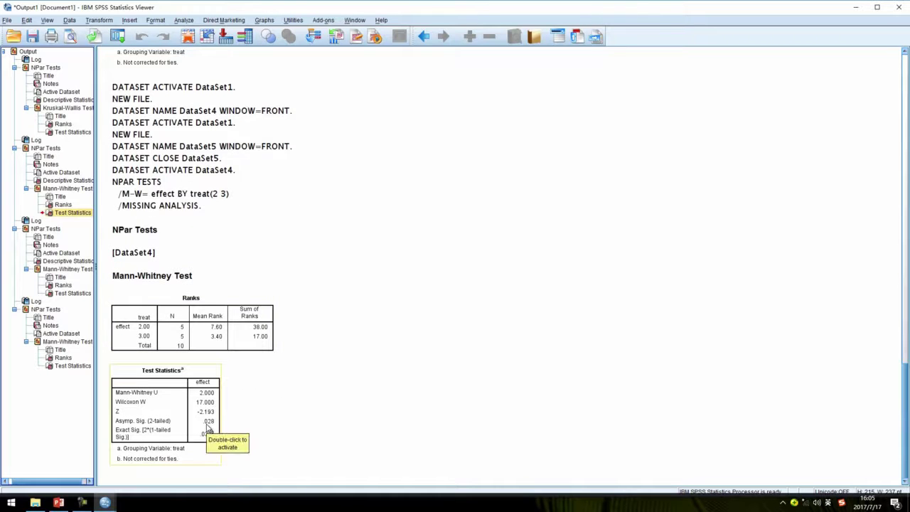
scroll(208, 428, "up", 6)
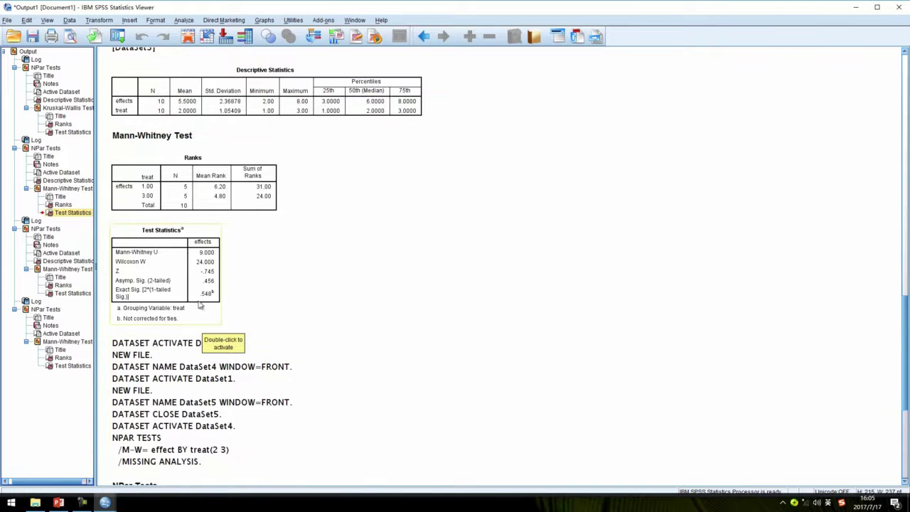
scroll(185, 306, "up", 7)
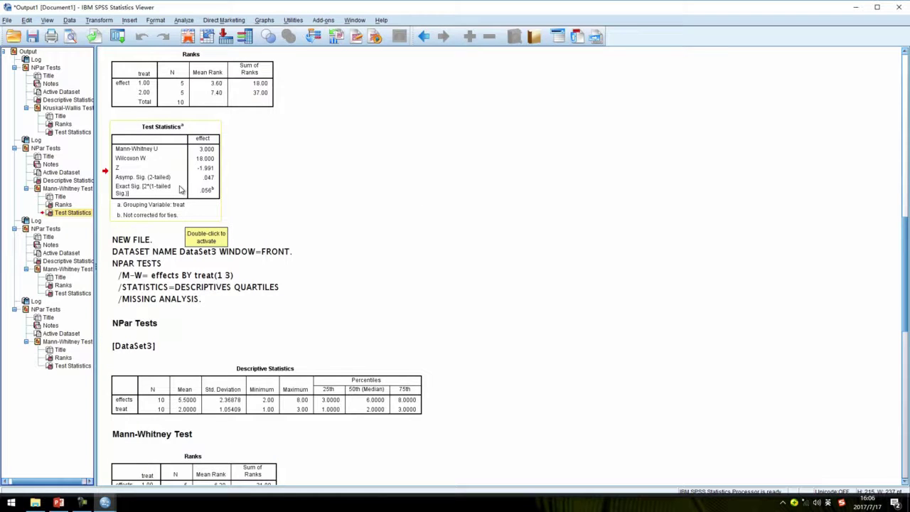
scroll(182, 235, "down", 4)
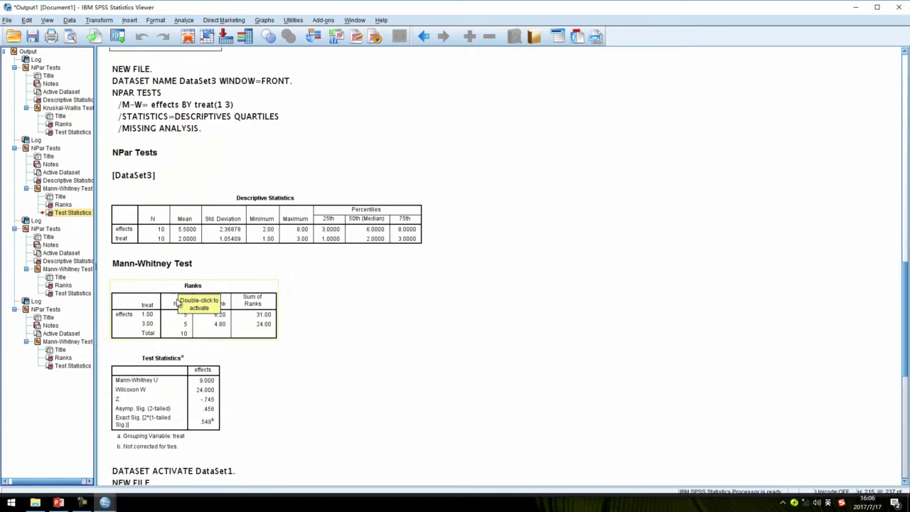
scroll(183, 327, "down", 8)
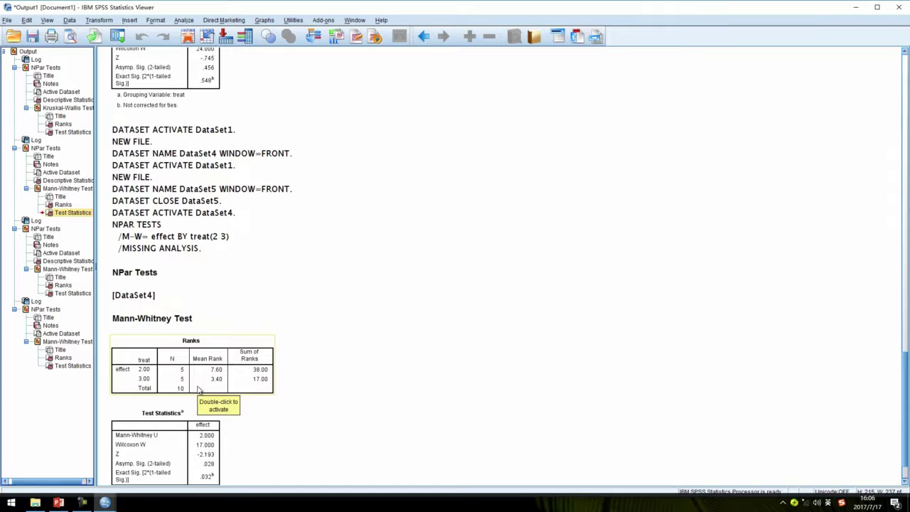
scroll(370, 250, "up", 7)
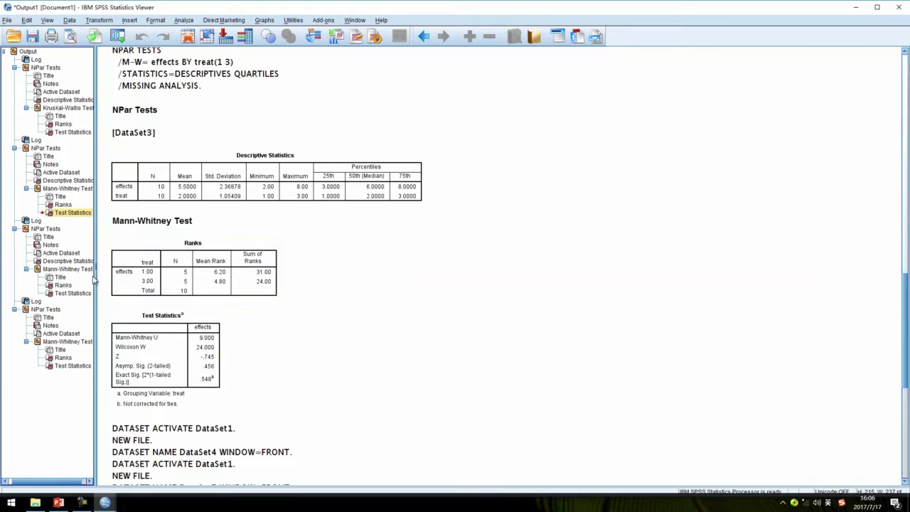
Return to the first NPar Tests results in the output and select the Kruskal-Wallis Test Statistics table for review
left_click(45, 68)
scroll(246, 283, "down", 8)
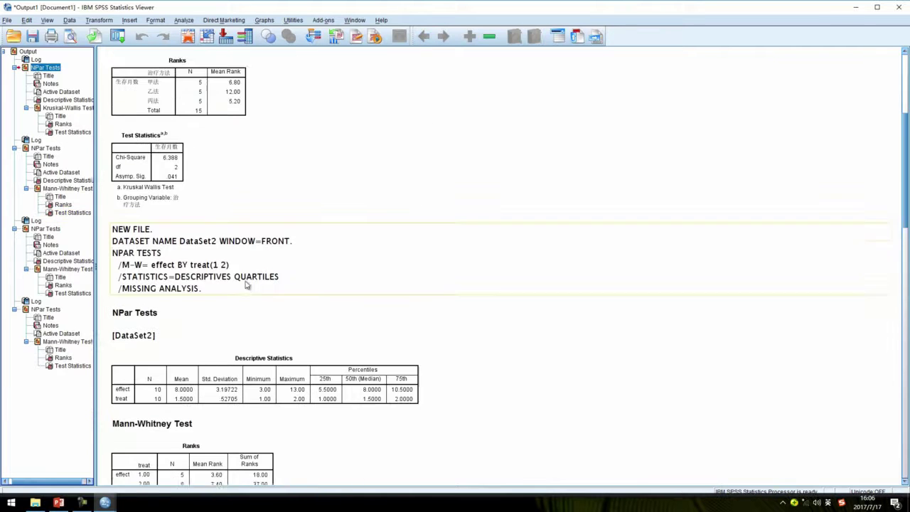
scroll(246, 284, "up", 6)
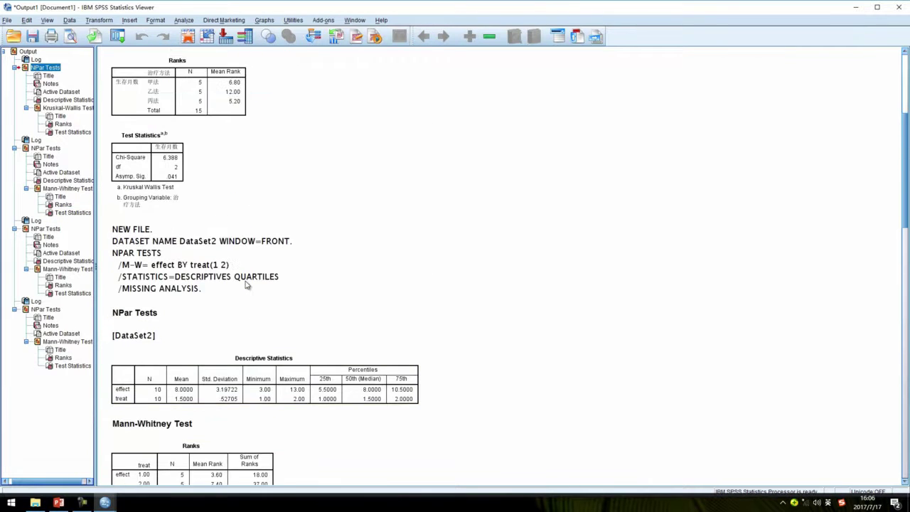
scroll(246, 283, "up", 1)
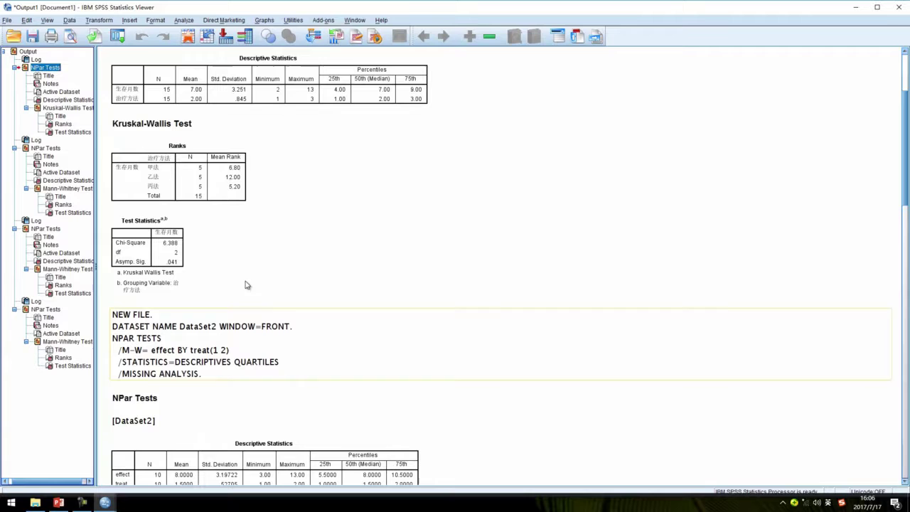
left_click(158, 262)
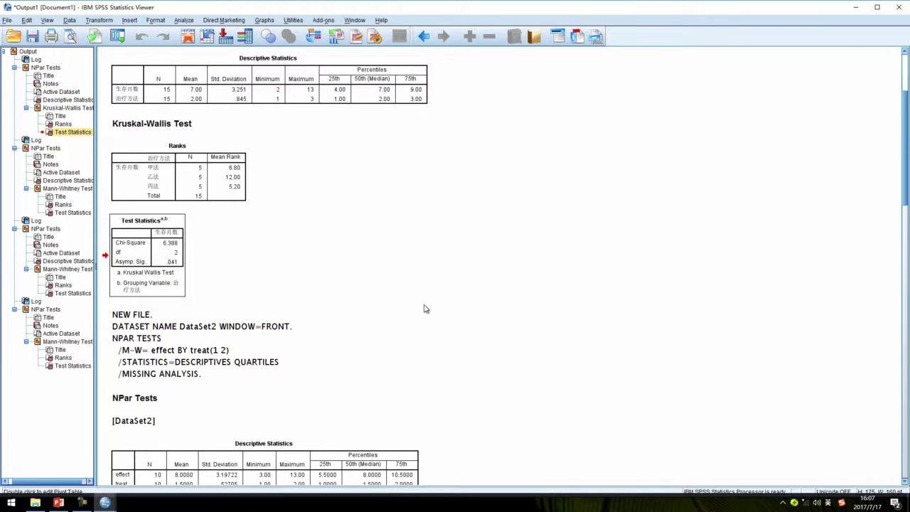
Switch to PowerPoint, start the slide show from slide 40 and advance through the test setup and result slides to case 2 (案例 2)
left_click(58, 503)
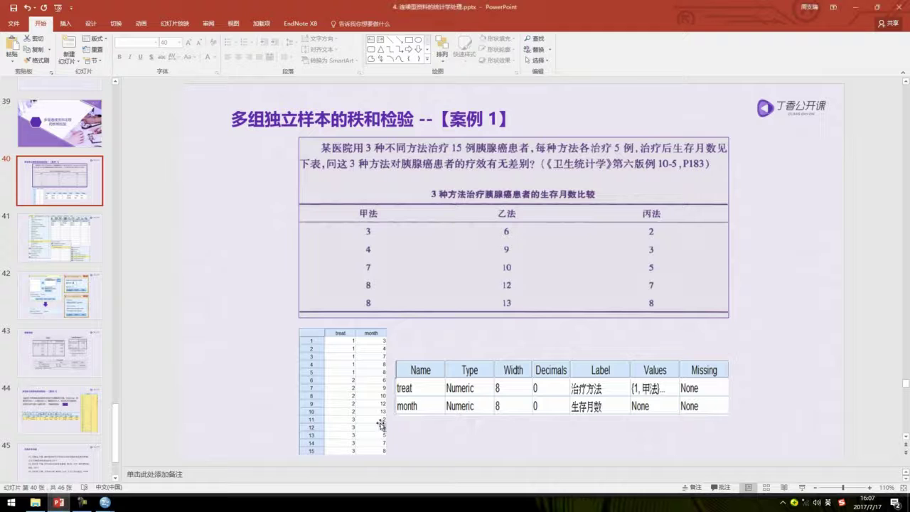
left_click(801, 488)
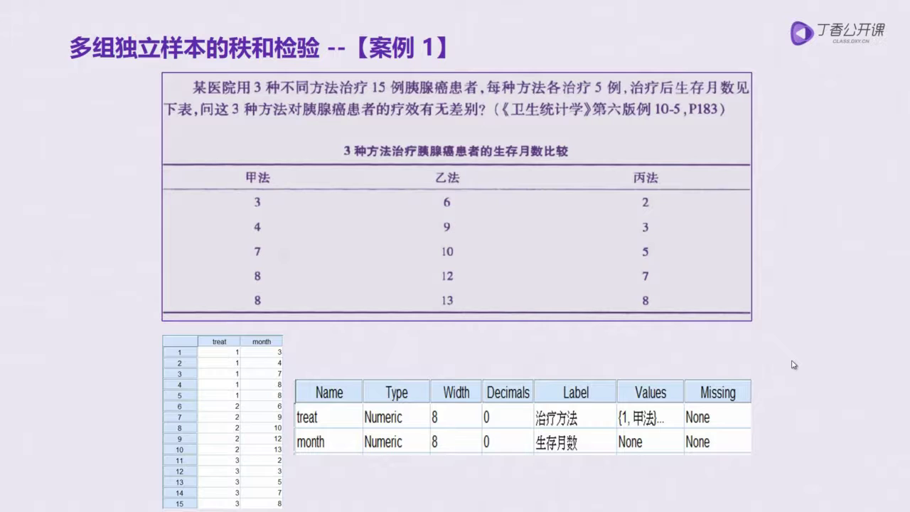
left_click(794, 365)
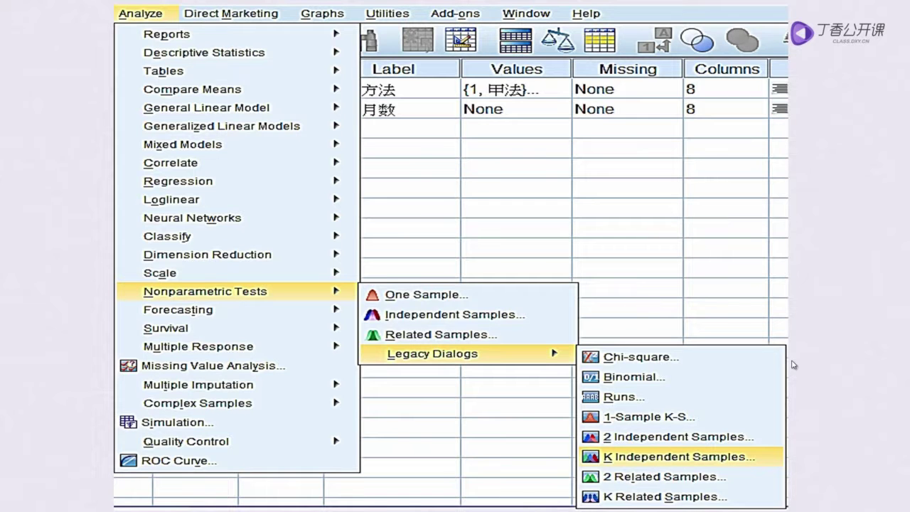
left_click(794, 365)
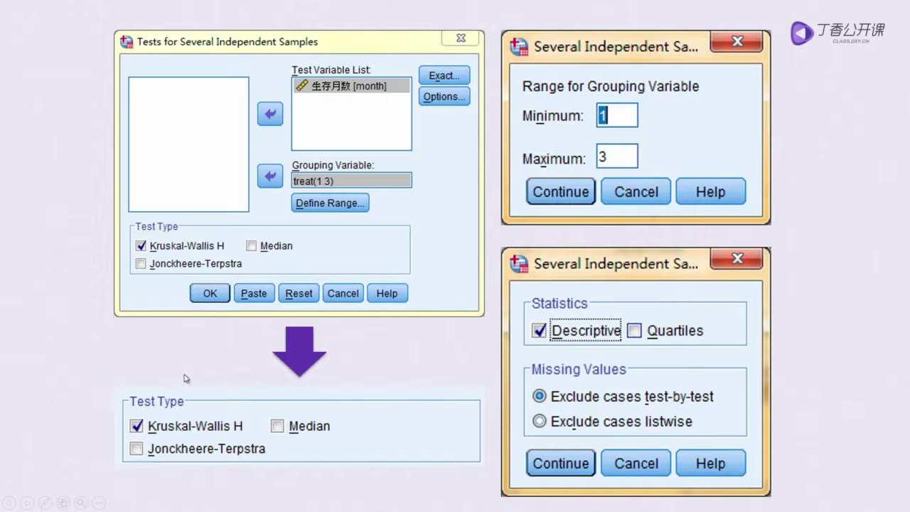
key("Right")
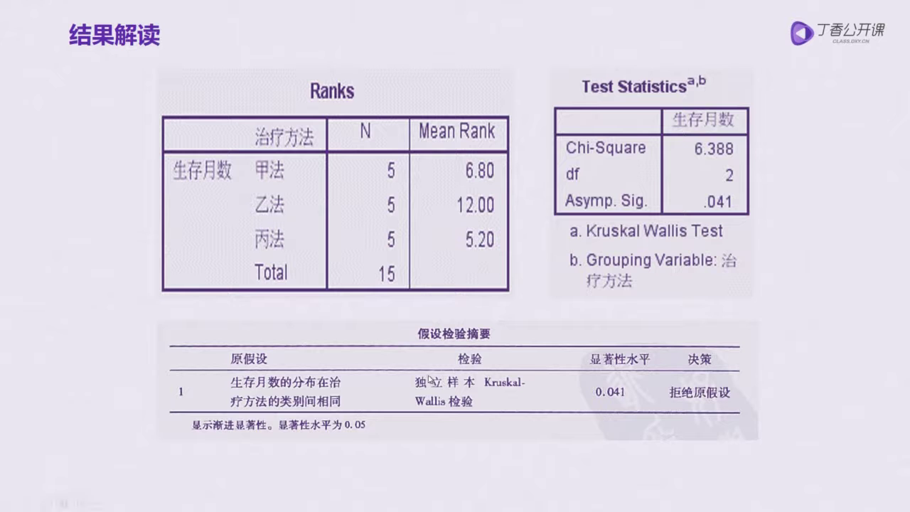
left_click(624, 395)
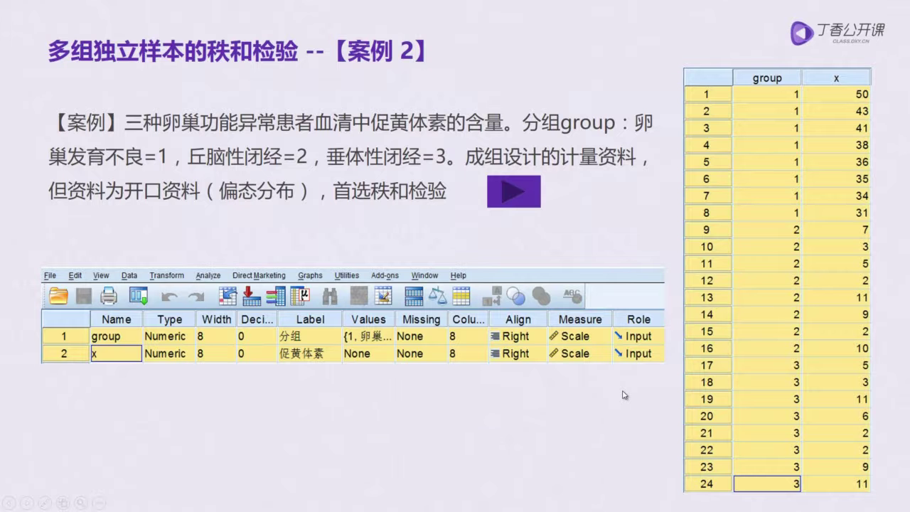